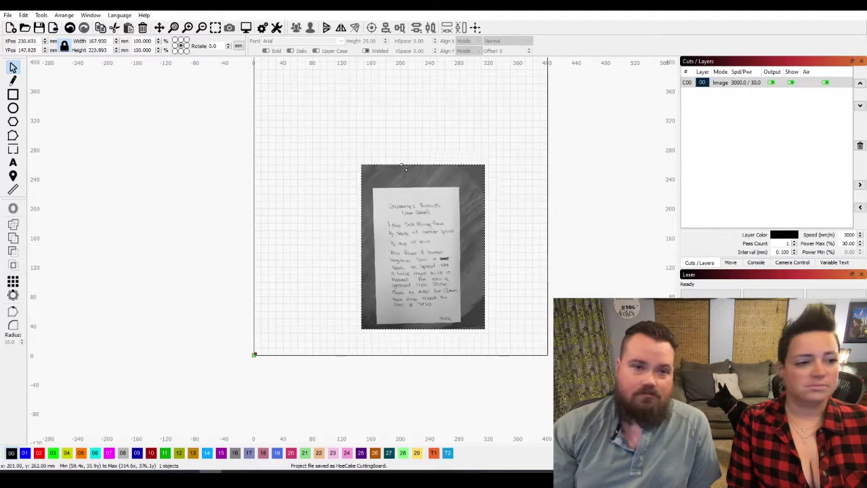
Step: Trace the handwritten recipe photo into vector outlines, deleting the source image after the trace
scroll(419, 232, "up", 5)
scroll(302, 166, "down", 4)
scroll(378, 266, "up", 2)
right_click(380, 163)
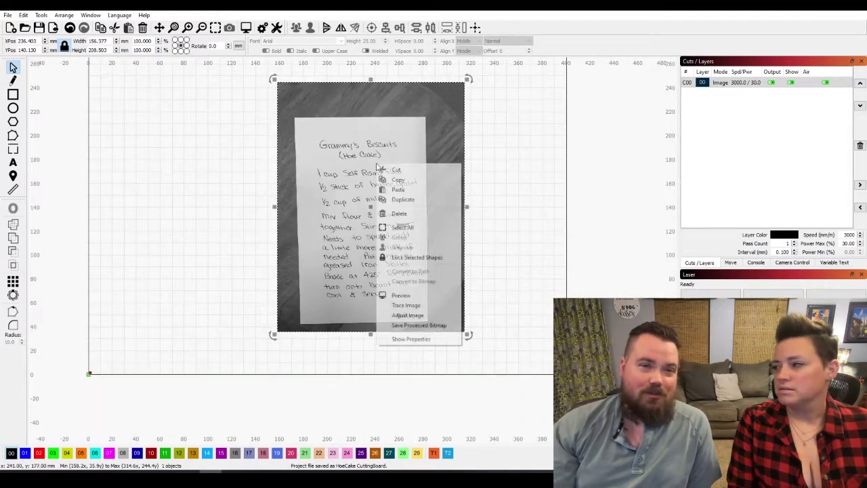
left_click(400, 305)
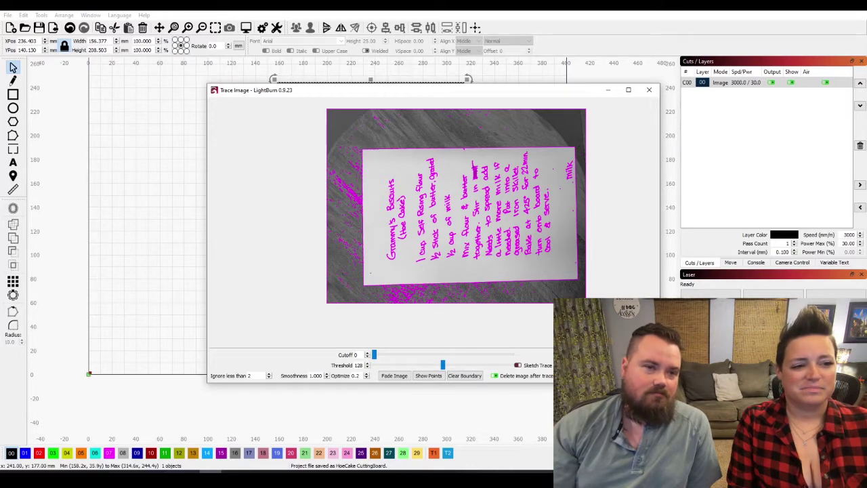
left_click(606, 375)
Step: Ungroup the traced recipe artwork into separate shapes
right_click(335, 183)
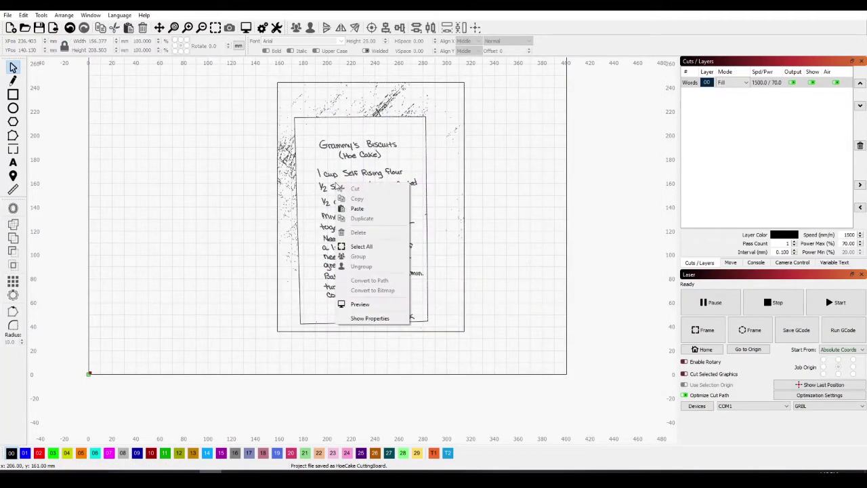
left_click(334, 182)
left_click(320, 176)
right_click(327, 174)
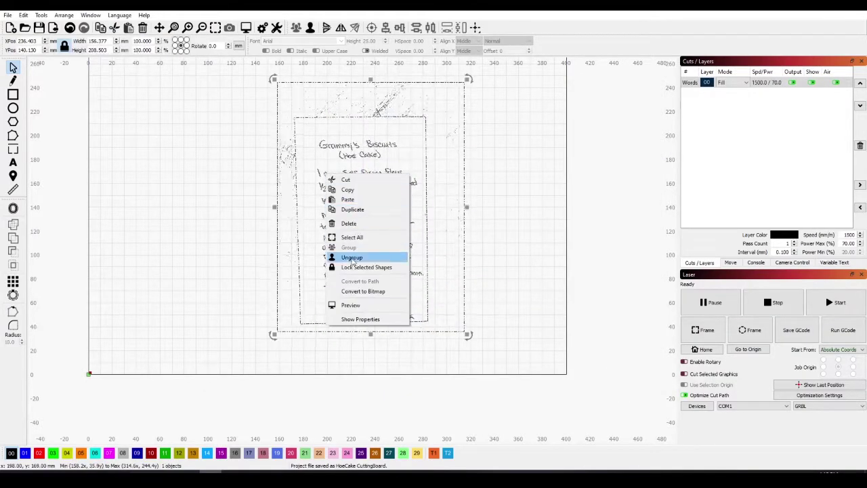
left_click(352, 259)
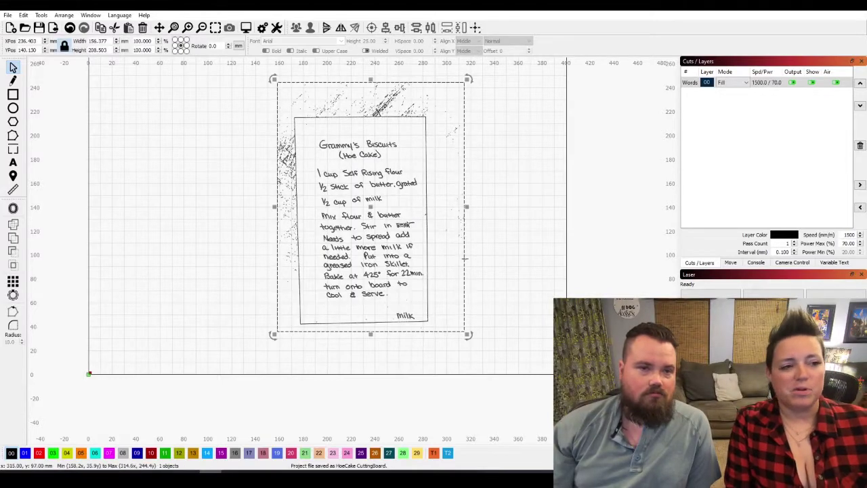
Step: Delete the outer photo border, the paper outline and the stray speck beside the handwriting
left_click(464, 257)
left_click(427, 255)
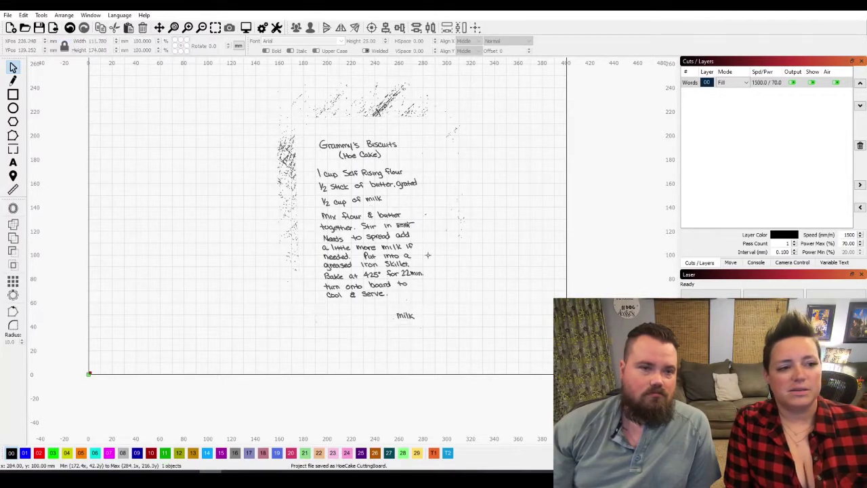
left_click(420, 209)
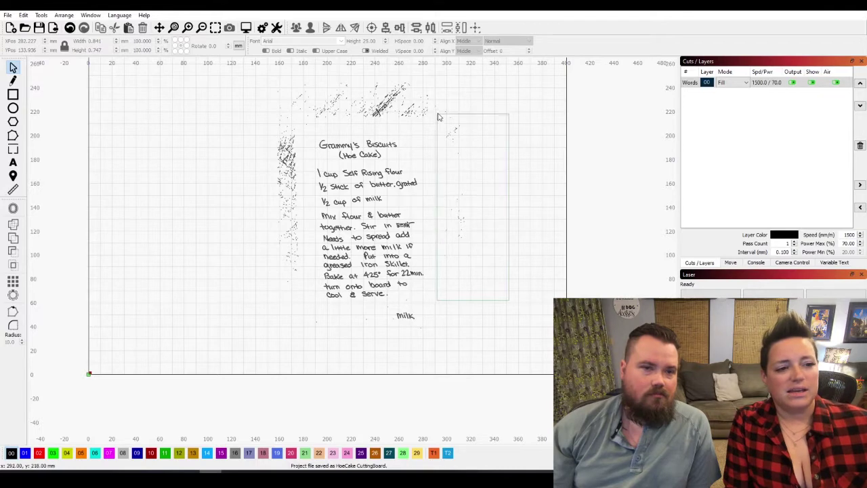
Step: Delete the stray trace marks to the right of, above and to the left of the recipe text
key("Delete")
scroll(479, 155, "down", 2)
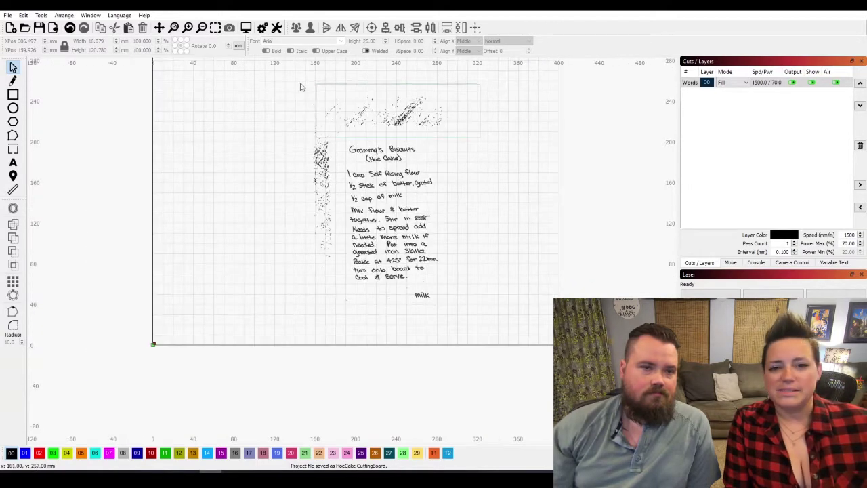
key("Delete")
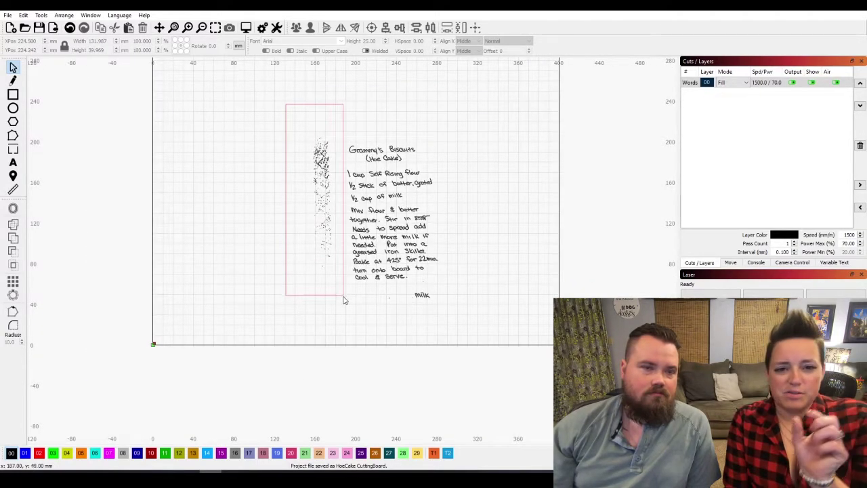
key("Delete")
Step: Delete the small leftover specks below the recipe and around the loose word "milk"
scroll(330, 294, "up", 3)
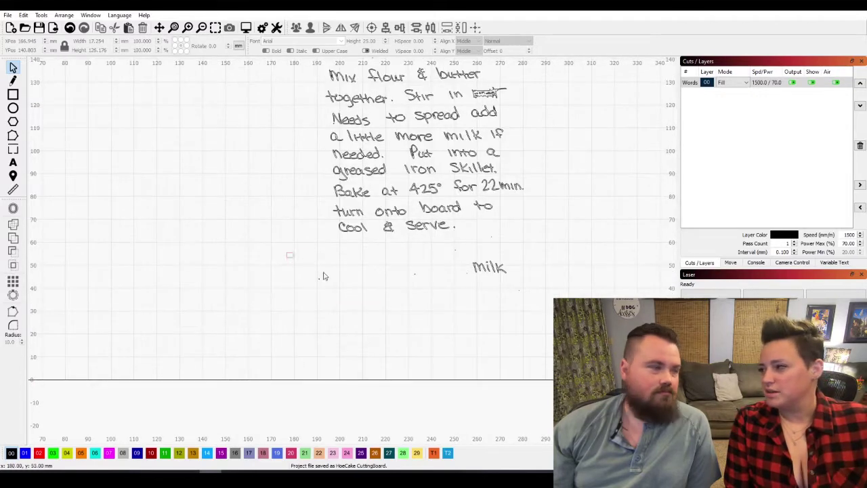
scroll(462, 277, "up", 3)
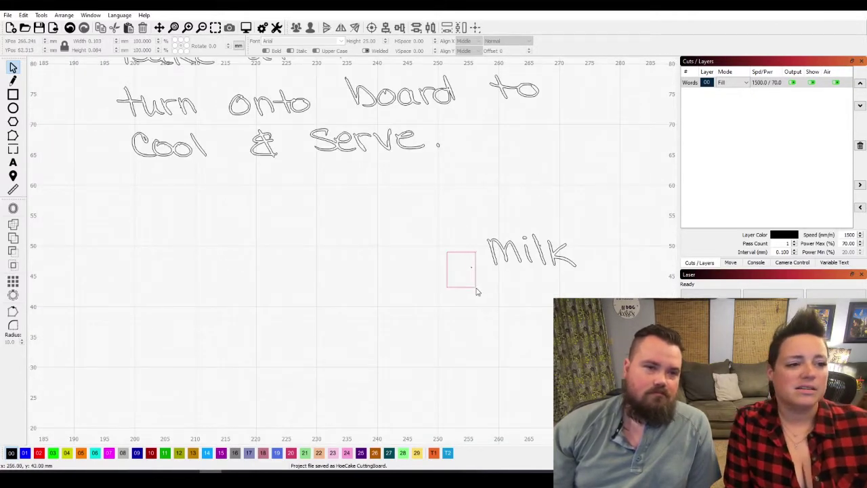
key("Delete")
scroll(373, 276, "down", 4)
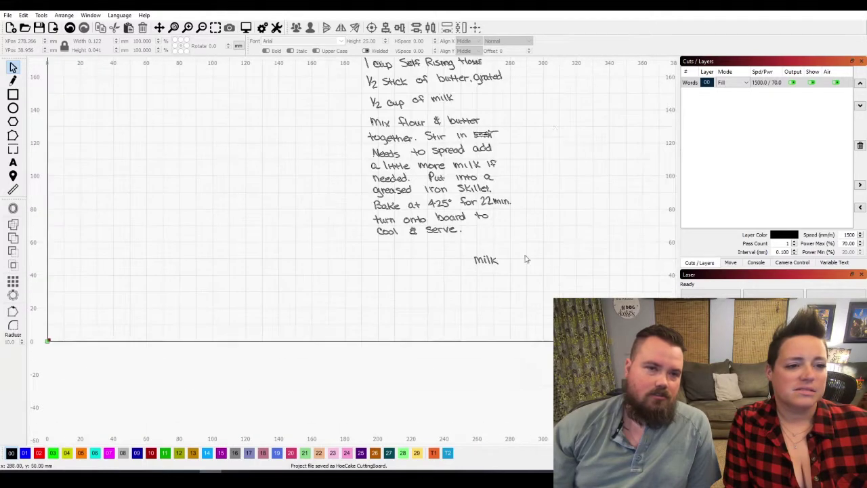
Step: Delete the crossed-out word after "Stir in" and move the loose word "milk" into its place
scroll(554, 129, "up", 2)
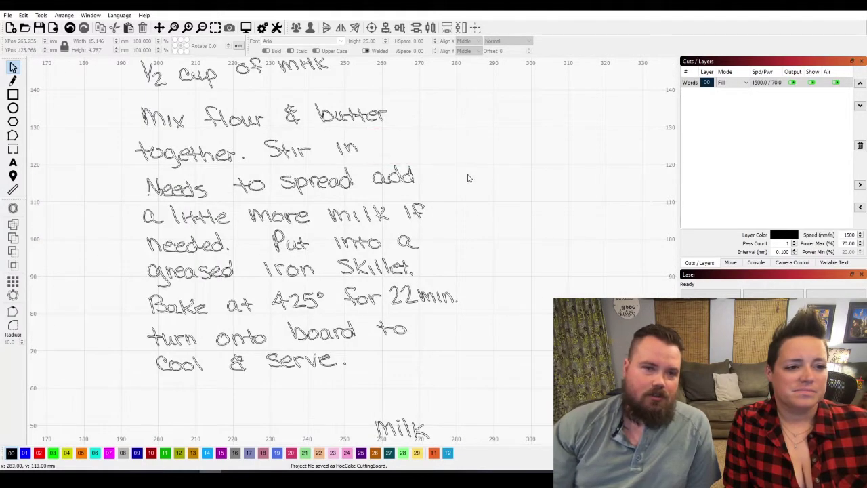
scroll(450, 223, "down", 2)
left_click_drag(452, 345, 482, 364)
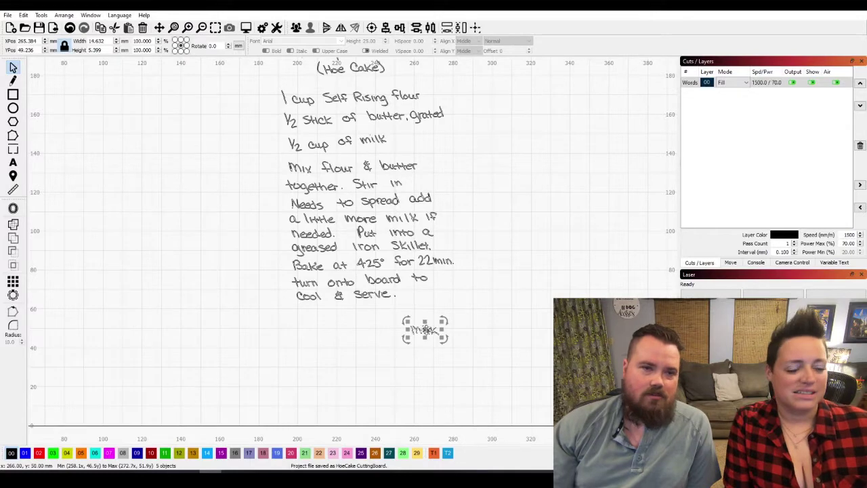
left_click_drag(425, 330, 442, 279)
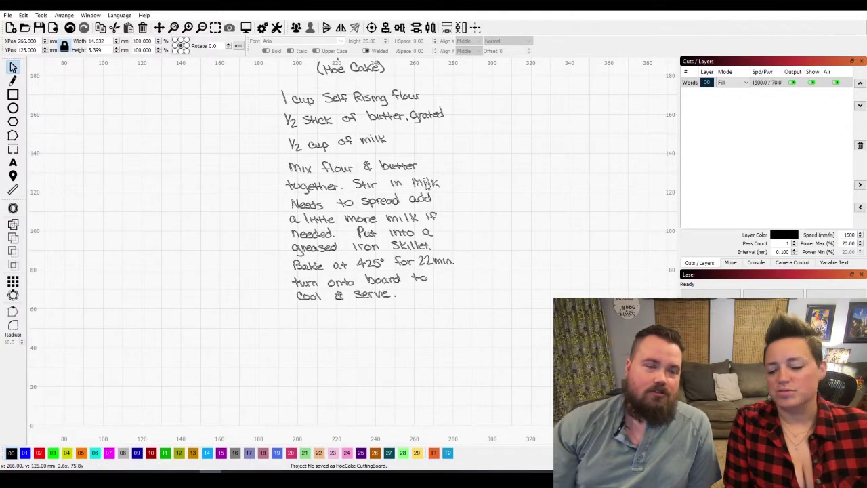
left_click(468, 185)
Step: Group all the recipe lettering into a single object
scroll(522, 194, "down", 4)
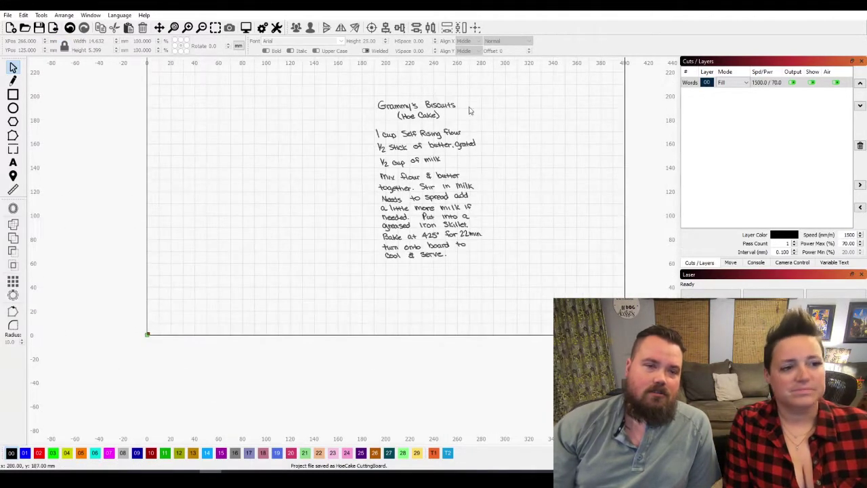
left_click_drag(373, 93, 515, 271)
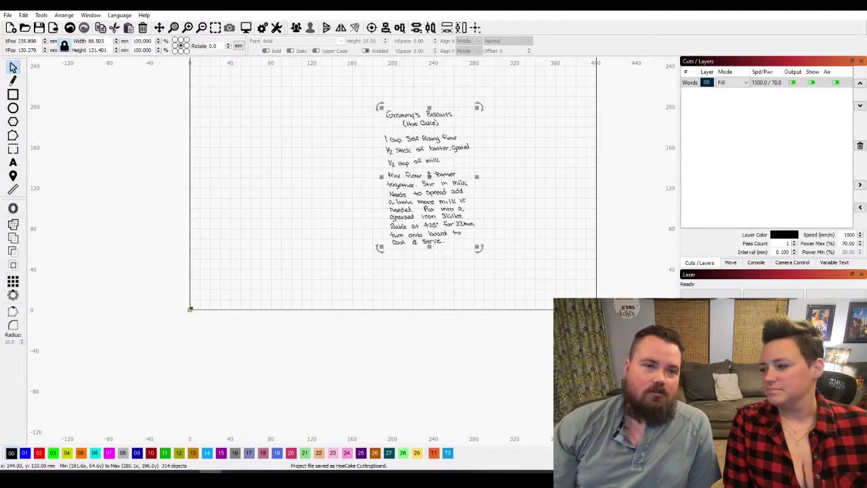
right_click(432, 169)
left_click(458, 244)
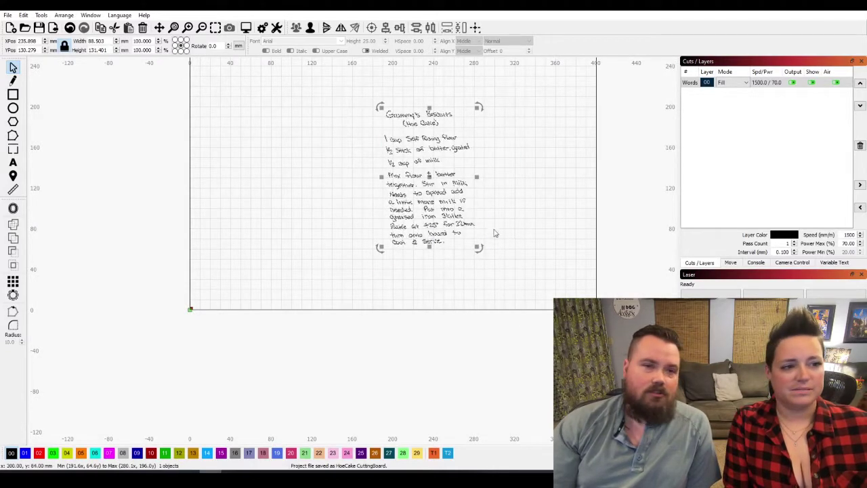
Step: Scale the grouped recipe text down proportionally to about 64 mm wide by 94 mm high
left_click_drag(477, 246, 451, 209)
left_click(537, 182)
scroll(536, 182, "down", 1)
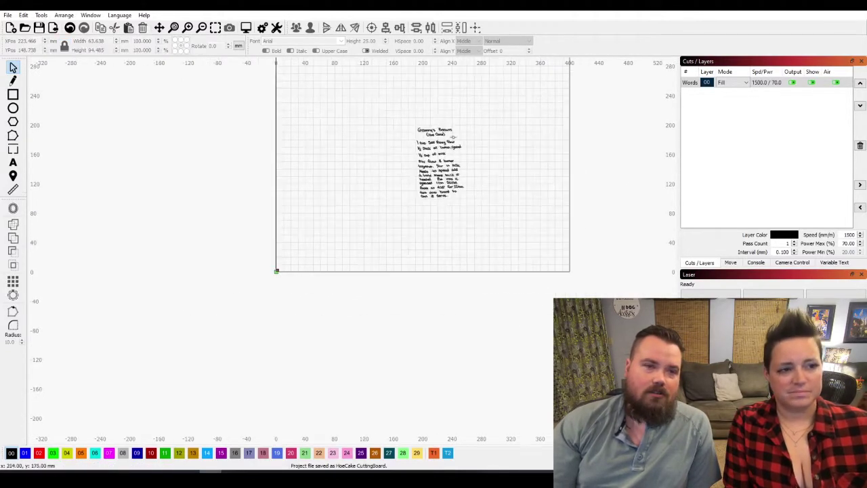
Step: Draw an ellipse about 89 by 88 mm beside the recipe and set its width and height to 250 mm
scroll(519, 182, "up", 6)
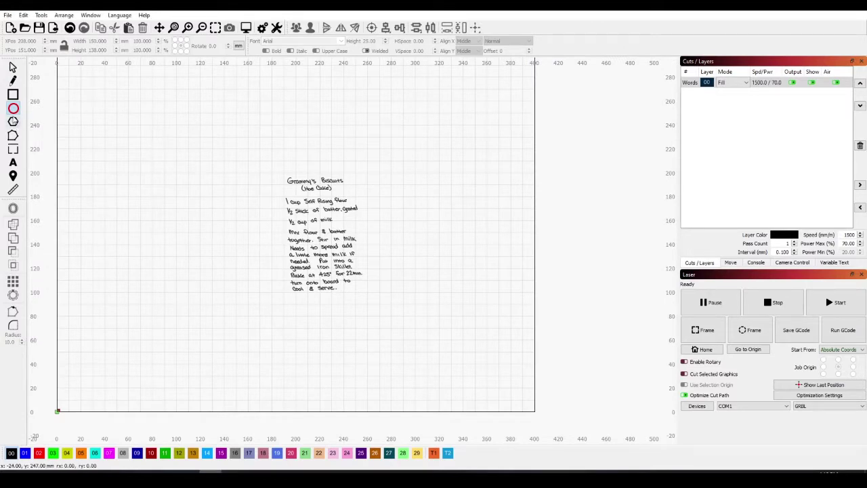
mouse_move(191, 163)
left_mouse_down()
mouse_move(248, 223)
mouse_move(253, 249)
mouse_move(265, 244)
left_mouse_up()
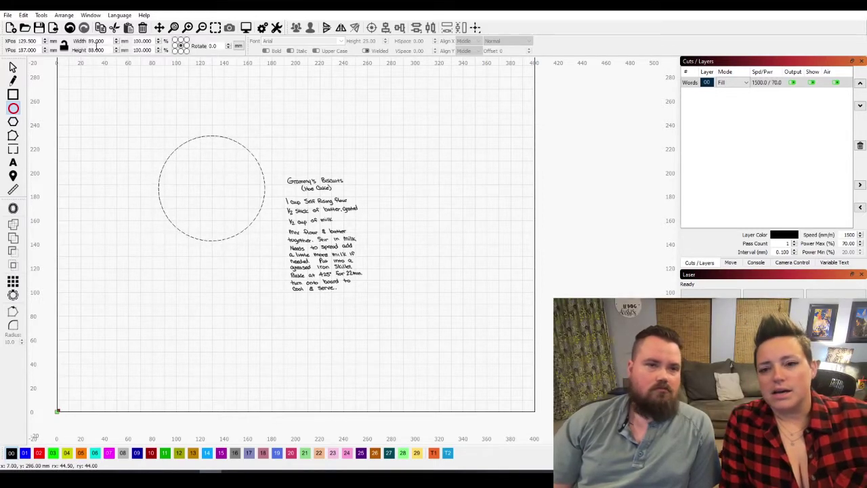
left_click_drag(108, 41, 97, 42)
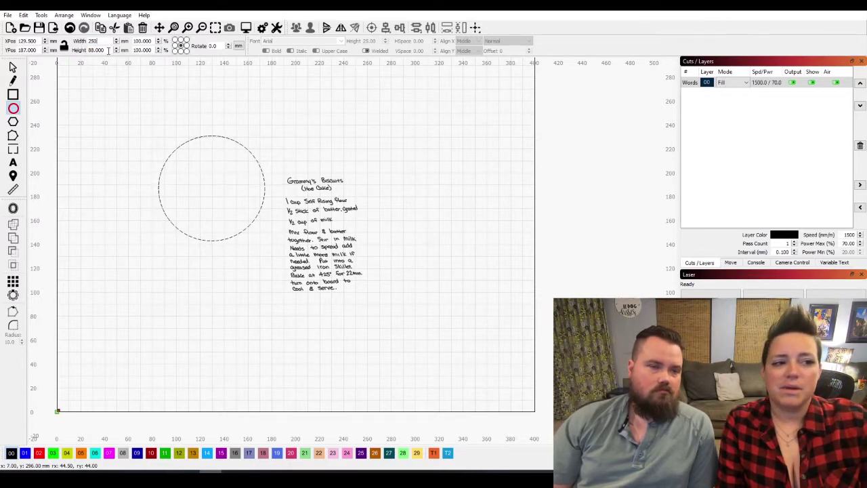
key("Tab")
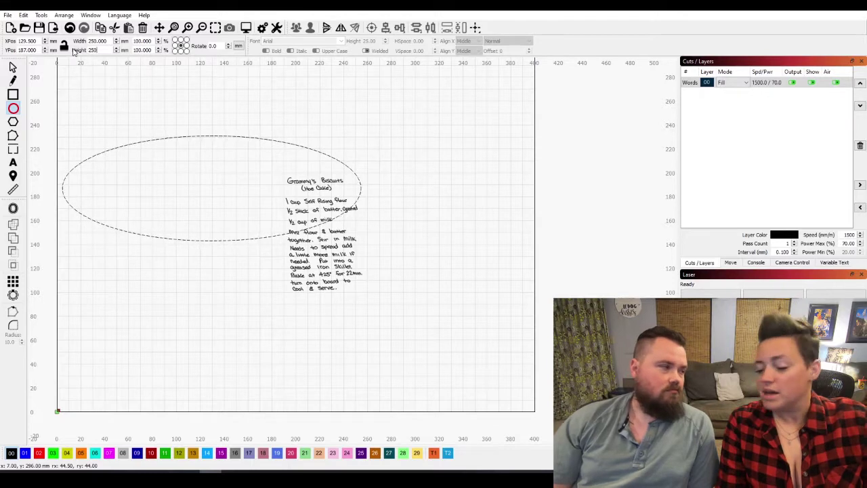
type("250")
key("Return")
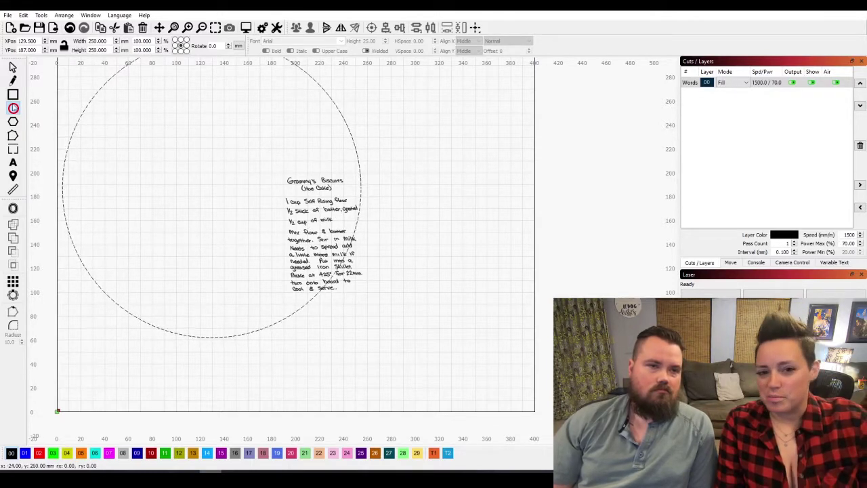
left_click(391, 156)
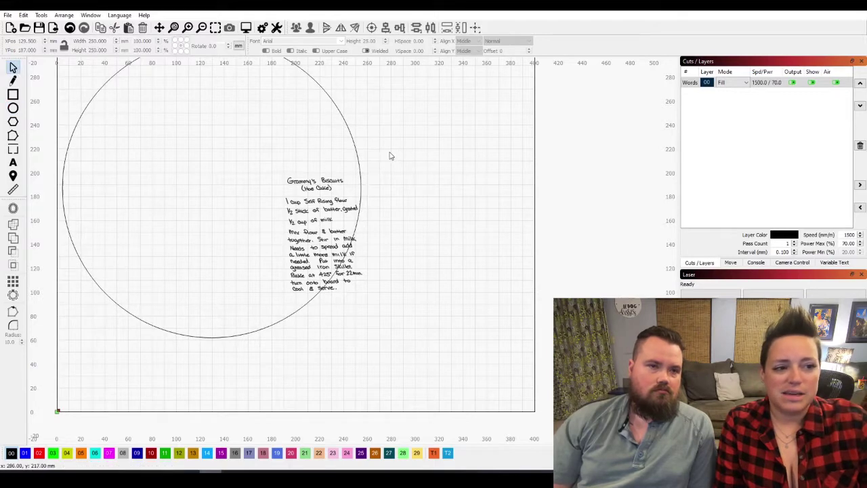
Step: Move the 250 mm circle around the recipe text, centred at about X 207, Y 159 mm
left_click(350, 138)
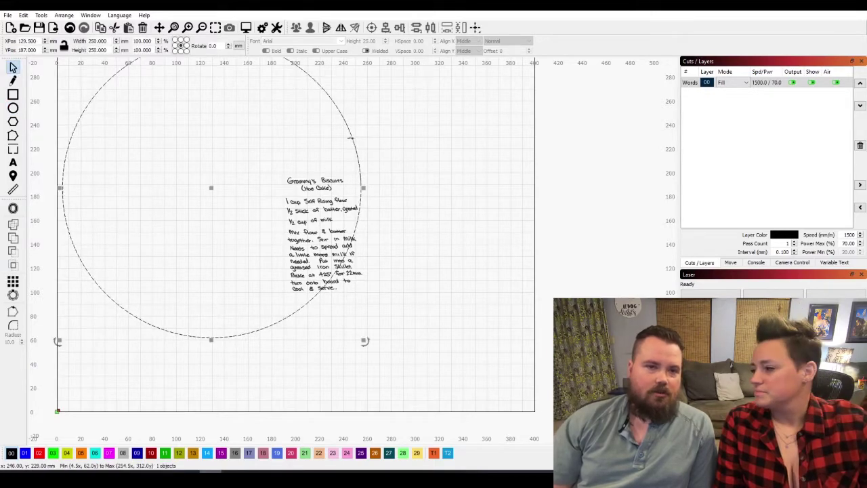
left_click_drag(210, 188, 303, 212)
scroll(508, 242, "down", 3)
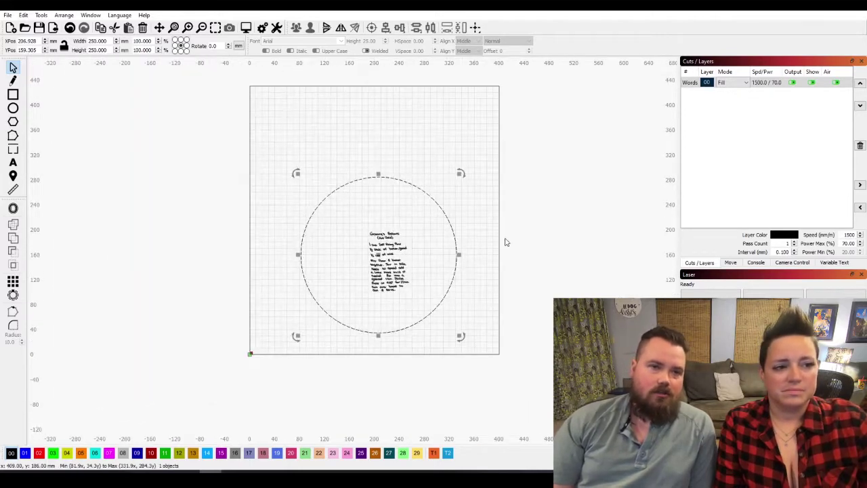
scroll(322, 224, "up", 2)
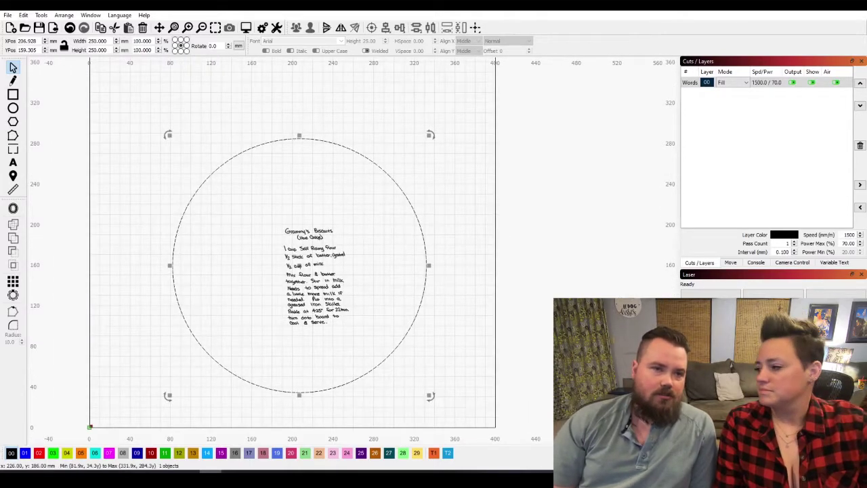
left_click(417, 226)
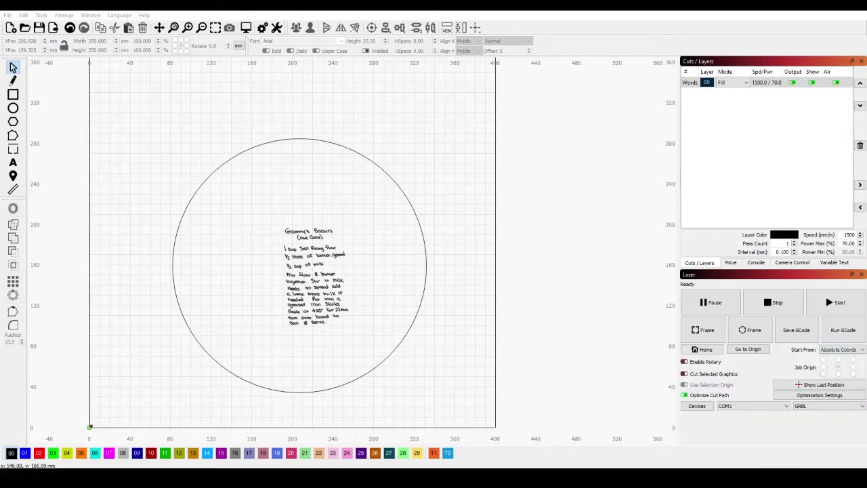
Step: Ungroup the recipe text inside the circle
left_click(285, 240)
right_click(284, 231)
left_click(262, 218)
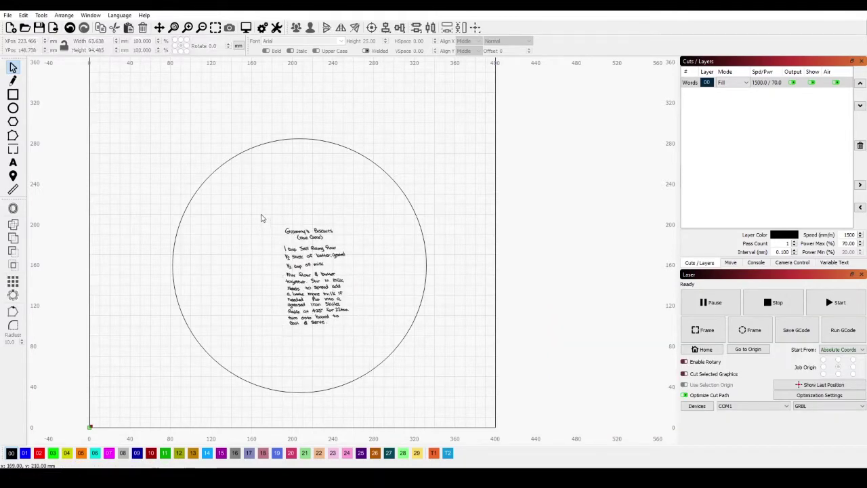
Step: Enlarge the title lines "Grammy's Biscuits (Hoe Cake)" to about 75 by 18 mm and position them above the ingredients
scroll(262, 219, "up", 4)
left_click_drag(340, 202, 340, 202)
left_click_drag(331, 162, 374, 151)
left_click_drag(201, 152, 180, 147)
left_click_drag(373, 149, 387, 144)
left_click_drag(284, 171, 274, 174)
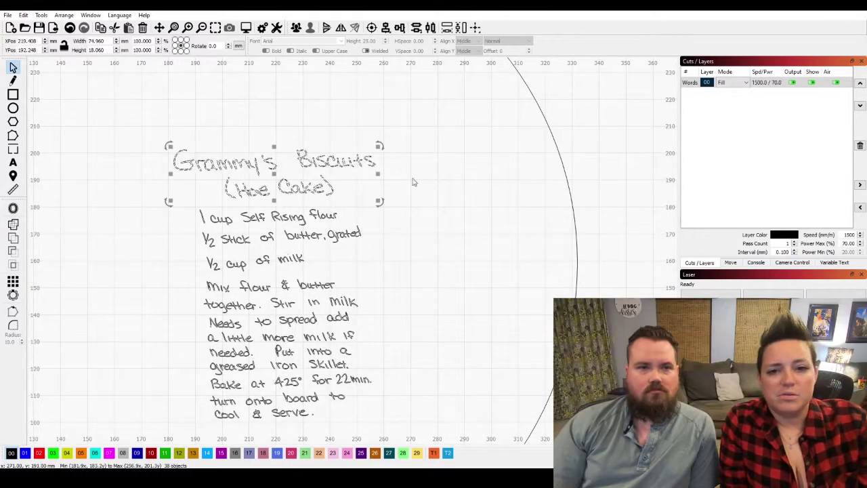
left_click(412, 182)
Step: Group the enlarged title together with the rest of the recipe text
scroll(315, 167, "down", 2)
left_click_drag(207, 122, 383, 334)
right_click(326, 261)
left_click(355, 337)
left_click(290, 235)
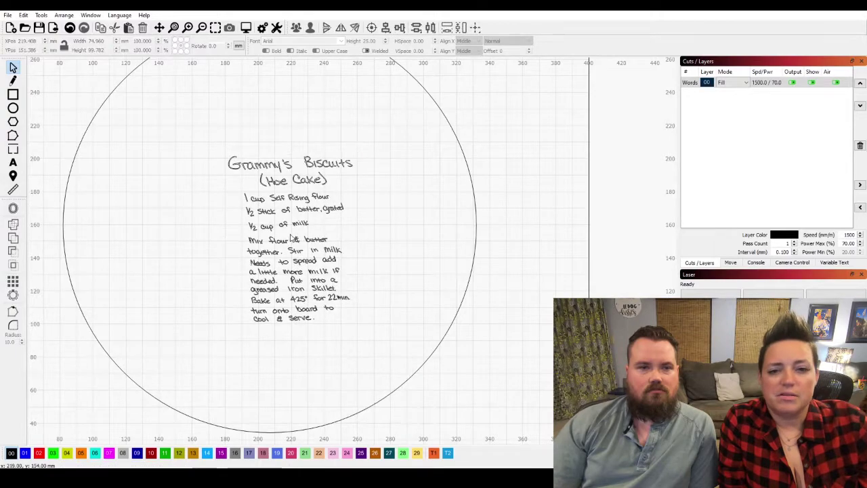
Step: Enlarge the grouped recipe to about 93 by 124 mm and place it in the lower middle of the circle
left_click(280, 167)
left_click_drag(280, 167, 179, 144)
left_click_drag(253, 301, 294, 328)
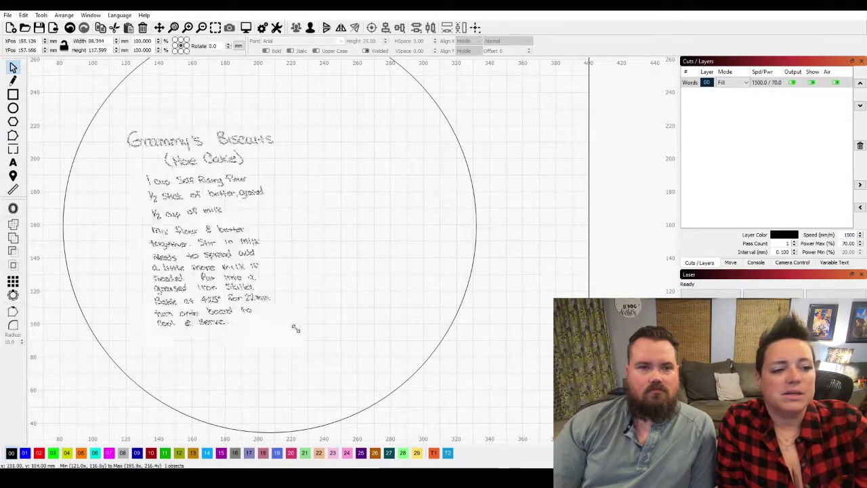
left_click_drag(208, 261, 275, 316)
scroll(354, 206, "up", 4)
scroll(393, 250, "down", 5)
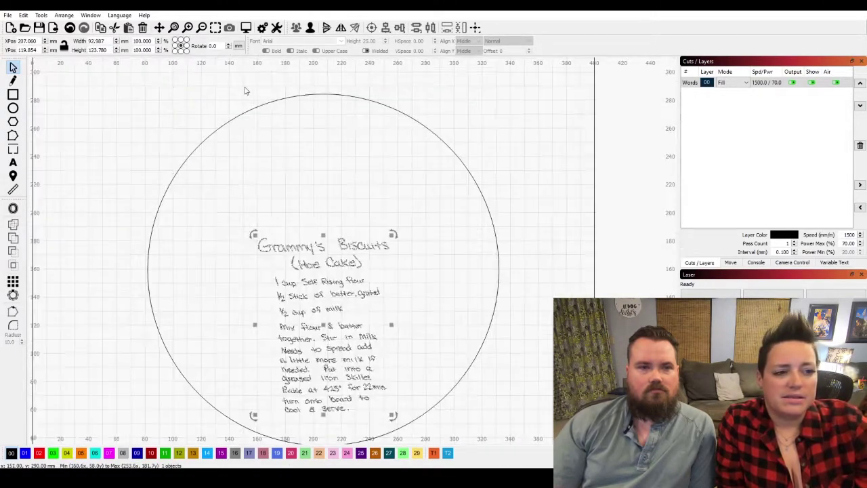
Step: Import the poppy2 image, shrink it to about 84 by 91 mm and move it above the circle
left_click(8, 15)
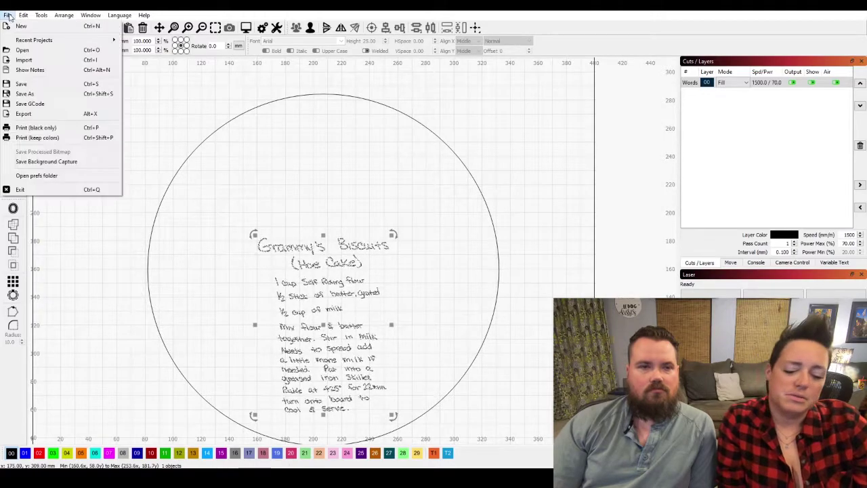
left_click(21, 57)
left_click(65, 158)
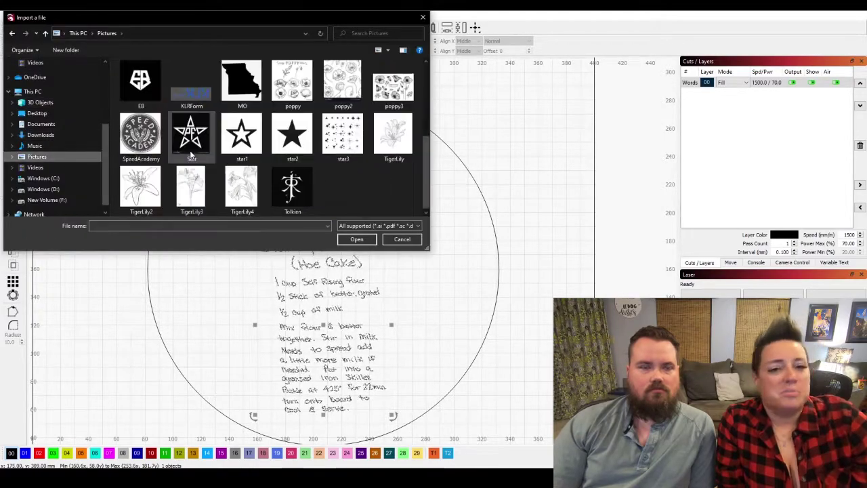
double_click(332, 90)
scroll(486, 133, "up", 2)
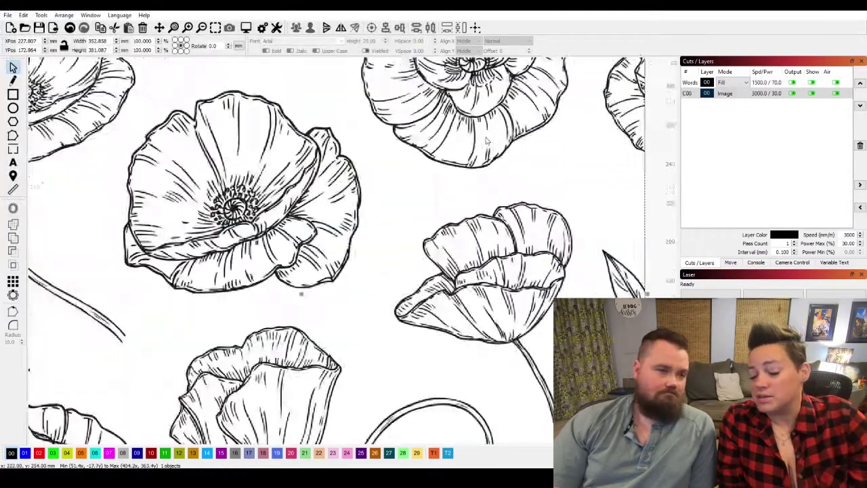
scroll(486, 133, "down", 6)
left_click_drag(532, 283, 391, 129)
scroll(344, 91, "up", 4)
scroll(464, 141, "down", 2)
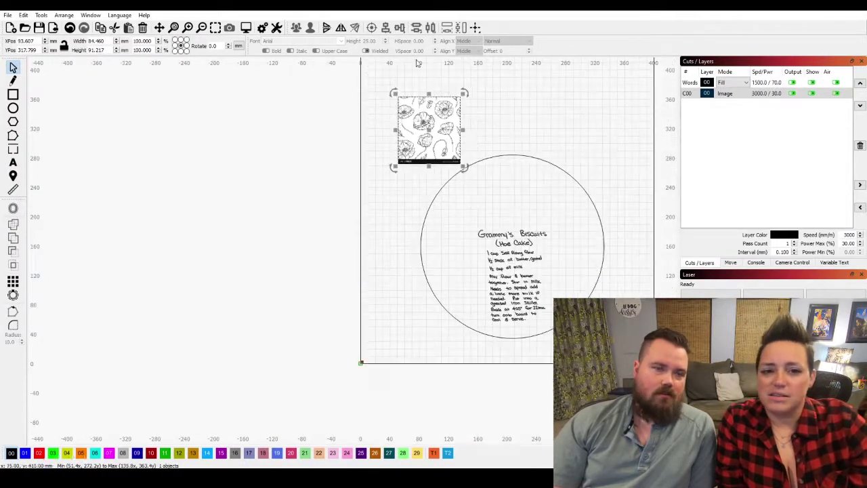
Step: Trace the poppy image into vector outlines, removing the source image
scroll(410, 170, "up", 5)
right_click(385, 191)
left_click(384, 191)
right_click(391, 197)
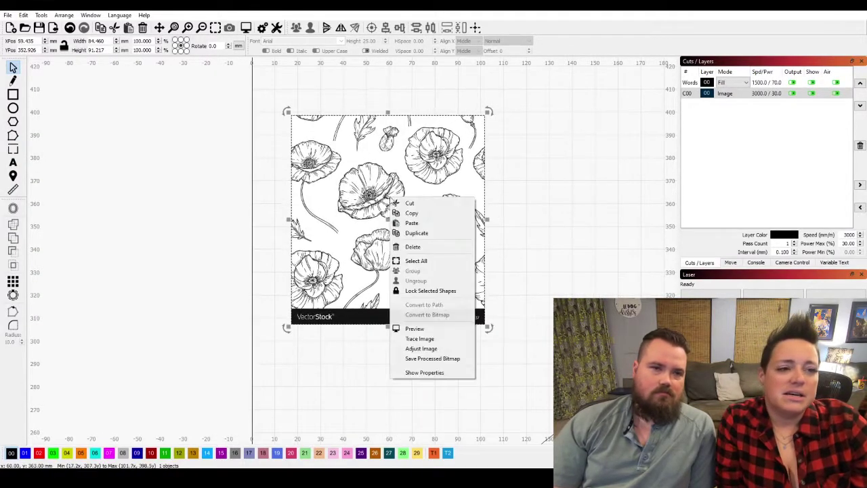
left_click(420, 337)
key("Return")
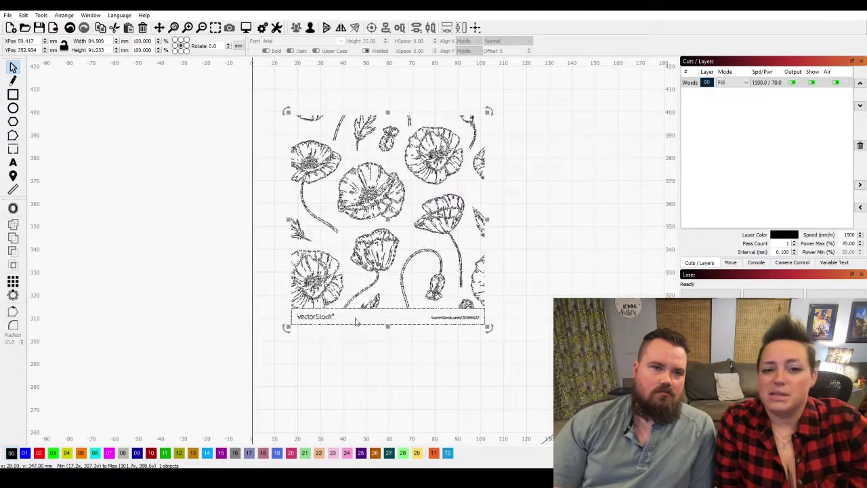
Step: Ungroup the traced poppy artwork and delete the cropped leaf at its left edge
left_click(389, 172)
scroll(389, 172, "up", 4)
left_click_drag(236, 184, 440, 309)
scroll(415, 244, "down", 2)
left_click_drag(239, 269, 276, 323)
right_click(252, 300)
left_click(264, 306)
scroll(183, 245, "down", 3)
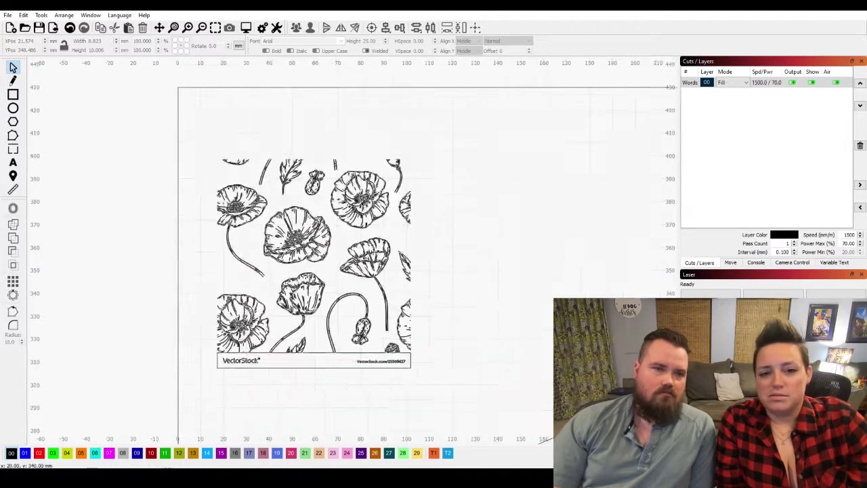
Step: Delete the cropped lower-left poppy's inner lines, the VectorStock lettering and the end of the web address
scroll(366, 263, "up", 2)
left_click_drag(192, 367, 232, 415)
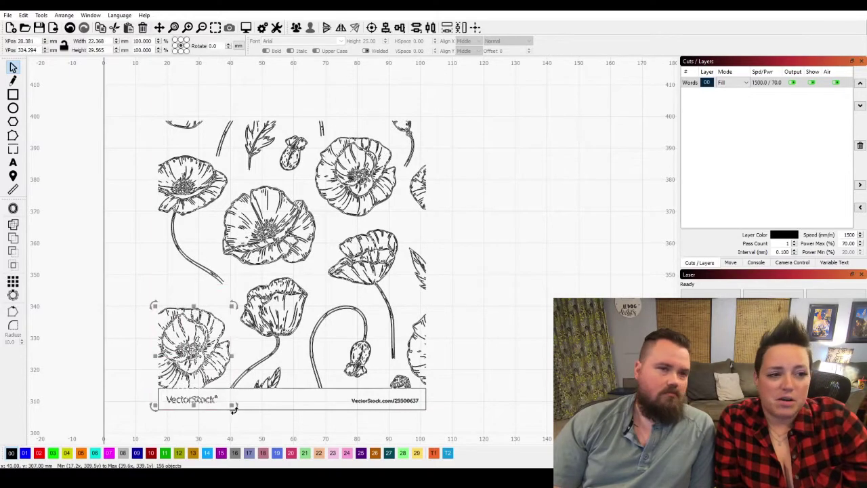
right_click(198, 374)
left_click(222, 228)
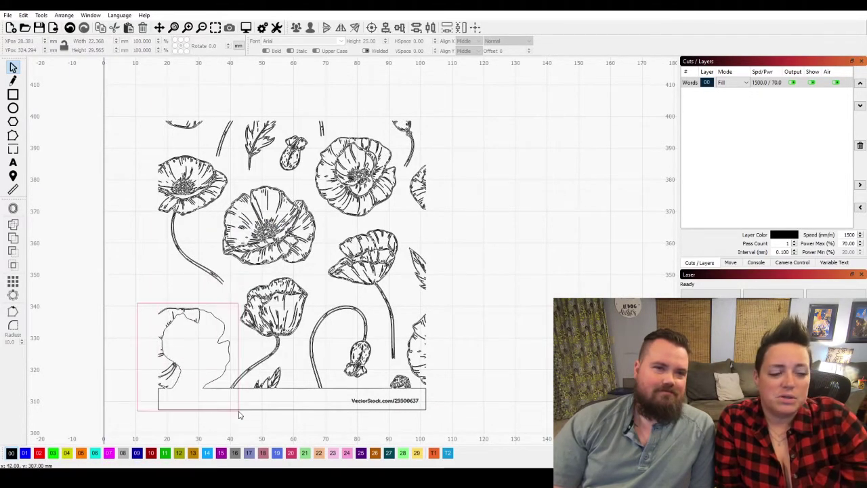
left_click_drag(383, 377, 439, 435)
key("Delete")
Step: Delete the cropped poppy, leaf and stem fragments along the right edge of the poppy artwork
left_click_drag(405, 312, 450, 396)
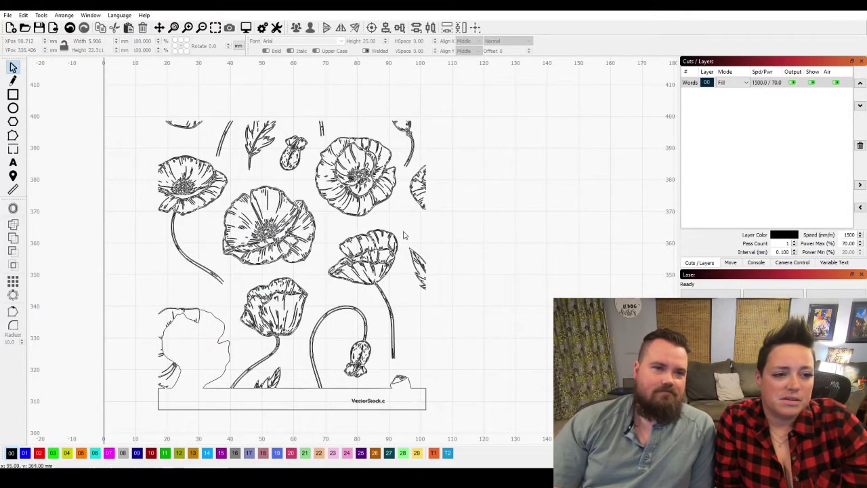
left_click_drag(404, 235, 456, 317)
key("Delete")
key("Delete")
left_click_drag(420, 166, 444, 216)
left_click(405, 126)
key("Delete")
left_click(419, 166)
key("Delete")
key("Delete")
scroll(387, 116, "up", 5)
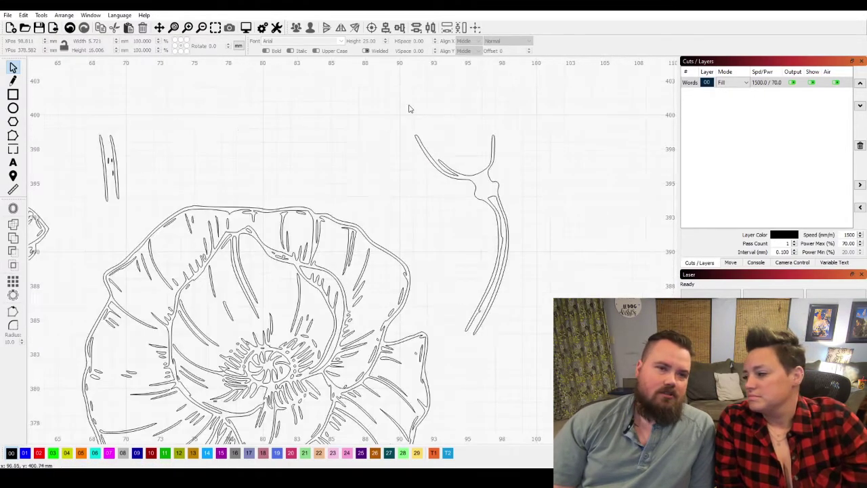
scroll(483, 195, "down", 5)
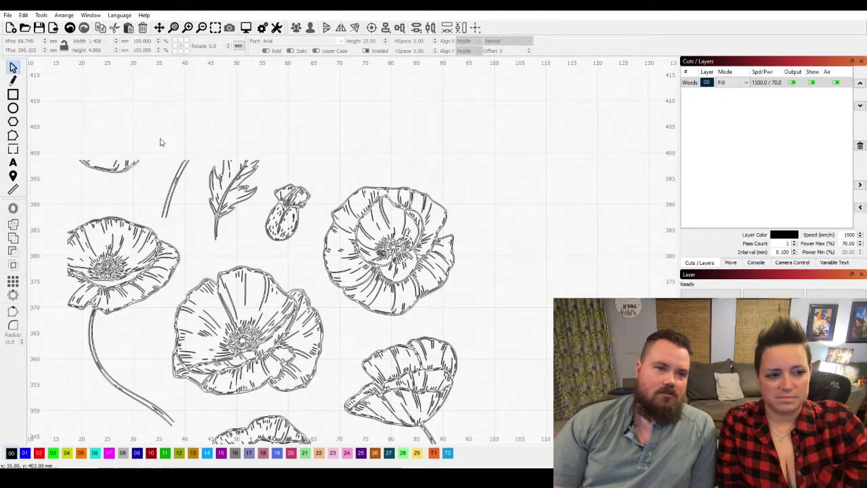
Step: Delete the cropped stems, leaf and petal fragments along the top edge of the poppy artwork
left_click_drag(160, 140, 256, 228)
key("Delete")
scroll(211, 164, "up", 4)
key("Delete")
scroll(239, 187, "down", 5)
scroll(108, 168, "up", 4)
left_click(177, 205)
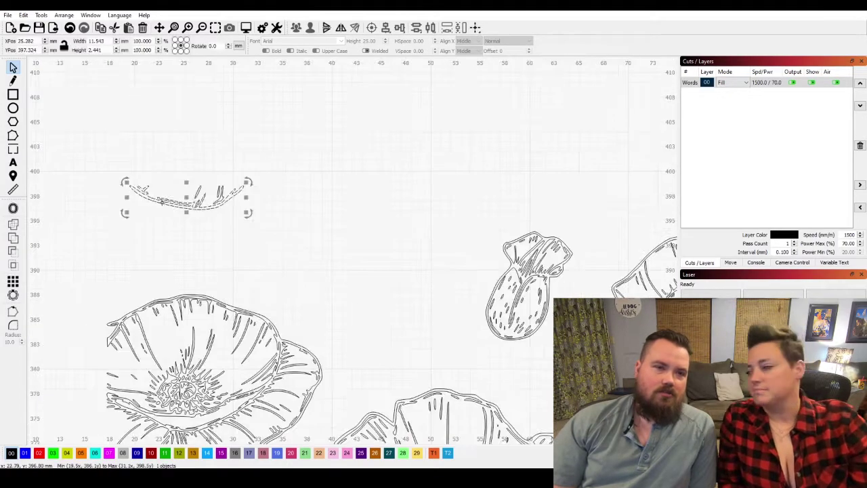
key("Delete")
left_click_drag(120, 129, 317, 287)
key("Delete")
Step: Delete the leftover leaf and bud fragments along the bottom edge of the poppy artwork
scroll(316, 287, "down", 5)
scroll(505, 364, "up", 5)
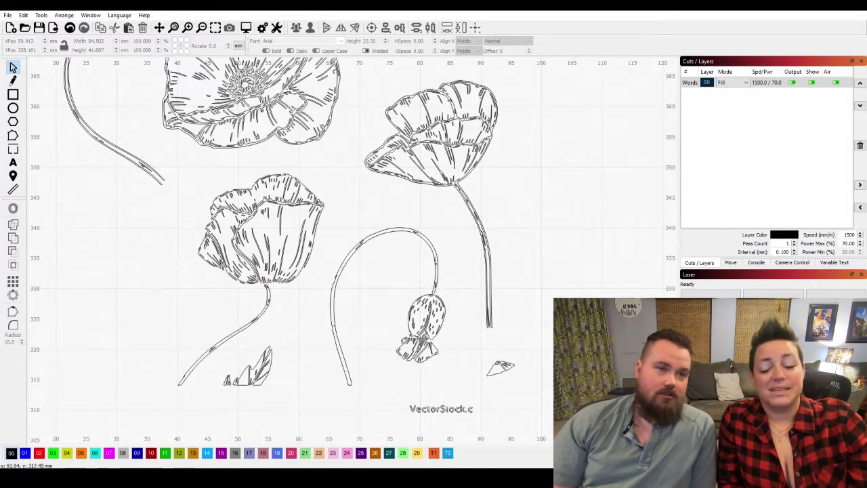
left_click_drag(520, 385, 521, 385)
key("Delete")
left_click_drag(215, 361, 298, 401)
key("Delete")
left_click(261, 363)
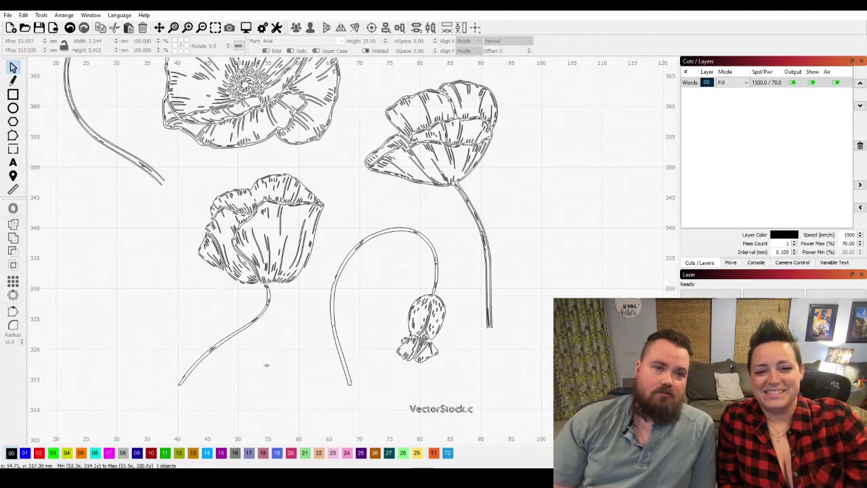
Step: Delete the cropped poppy at the artwork's upper left together with its stem and stray marks
scroll(267, 366, "down", 4)
scroll(166, 275, "up", 3)
left_click(269, 223)
key("Delete")
left_click_drag(250, 181, 343, 288)
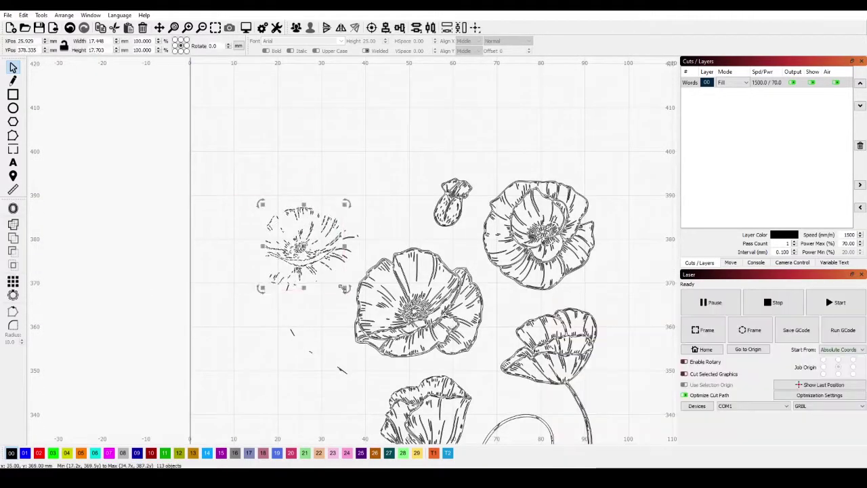
key("Delete")
left_click_drag(314, 215, 361, 266)
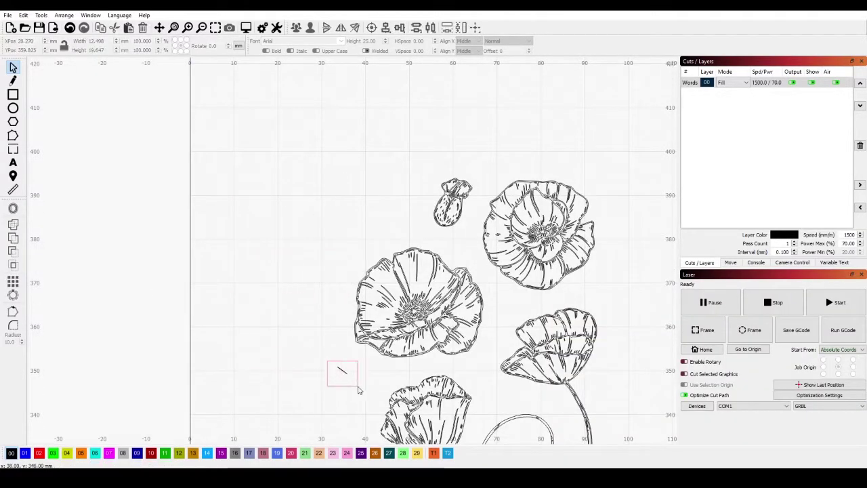
left_click_drag(358, 387, 358, 386)
key("Delete")
scroll(338, 361, "down", 5)
scroll(449, 406, "down", 4)
scroll(516, 413, "down", 2)
left_click_drag(516, 413, 278, 190)
scroll(224, 152, "up", 3)
left_click_drag(224, 152, 325, 221)
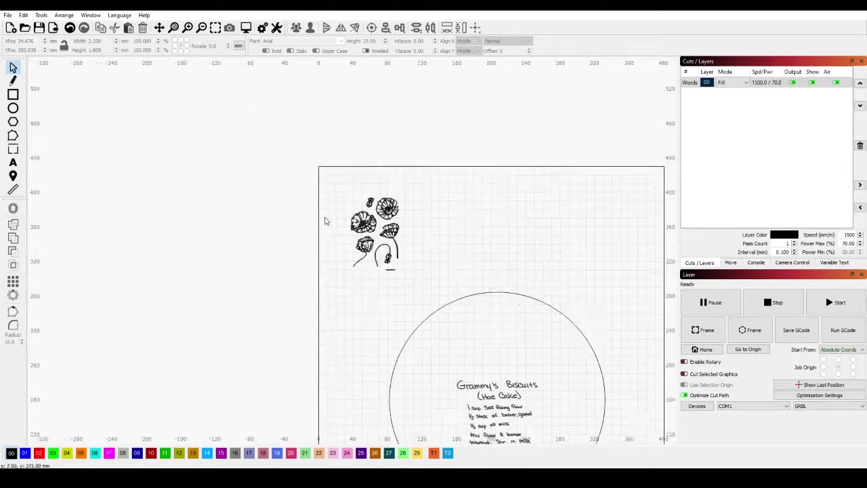
scroll(326, 221, "down", 3)
scroll(383, 275, "up", 4)
scroll(190, 190, "down", 4)
Step: Import the TigerLily3 image, shrink it to about 135 by 192 mm and place it at the work area's upper-right corner
left_click(8, 15)
left_click(56, 63)
scroll(341, 174, "down", 5)
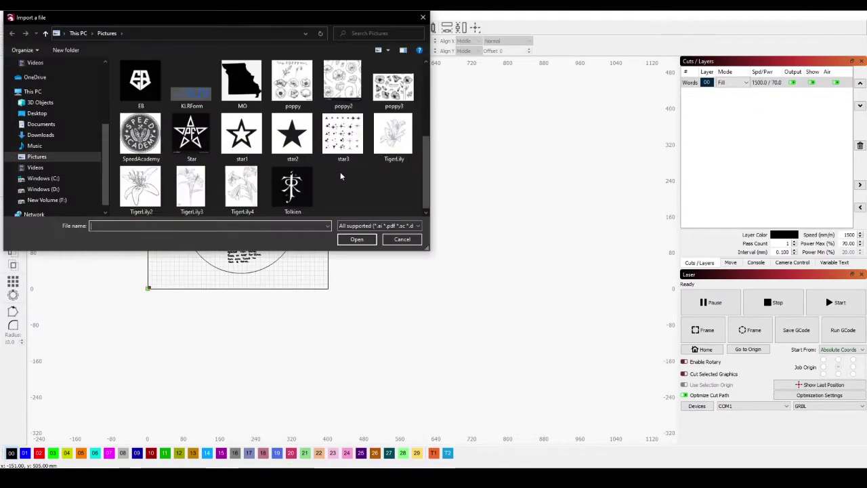
double_click(192, 189)
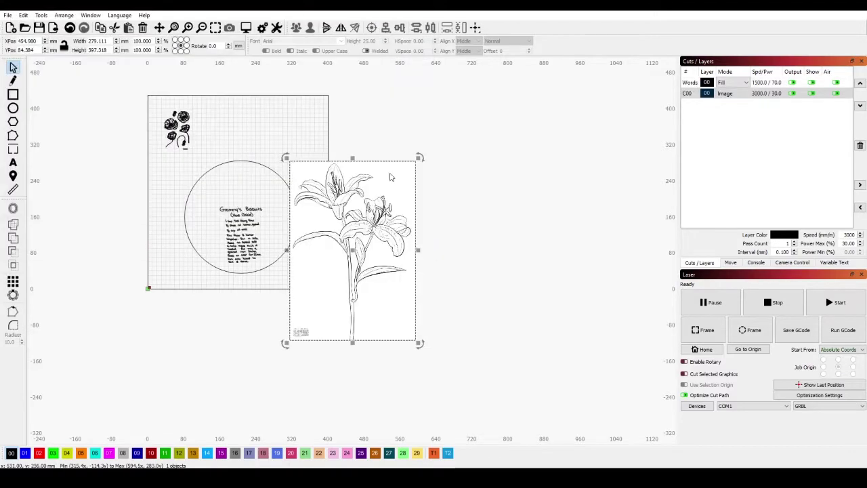
left_click_drag(353, 251, 347, 76)
Step: Trace the TigerLily3 image into vector outlines, removing the source image, and ungroup the result
right_click(324, 115)
left_click(353, 263)
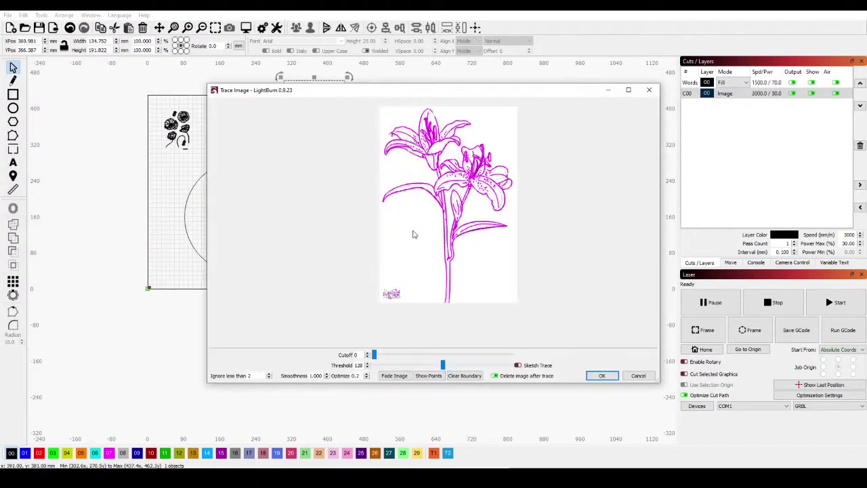
left_click(603, 375)
right_click(313, 120)
left_click(359, 204)
Step: Try to move the tiger lily's stem outline on its own and undo the move
scroll(281, 103, "up", 4)
left_click(434, 249)
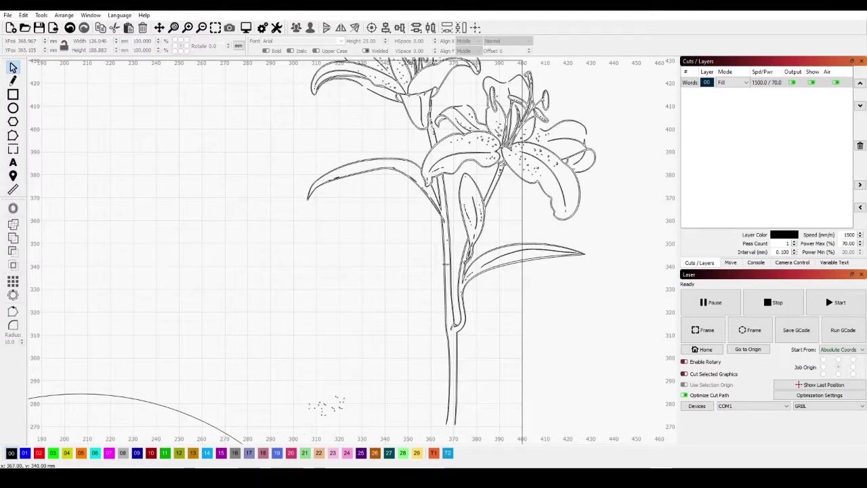
left_click(443, 265)
scroll(443, 265, "down", 3)
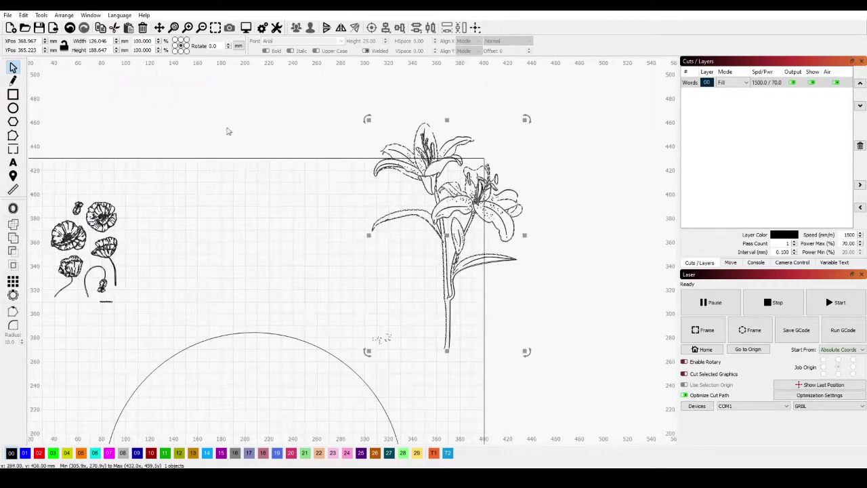
left_click(228, 132)
left_click_drag(445, 242, 439, 248)
key("ctrl+z")
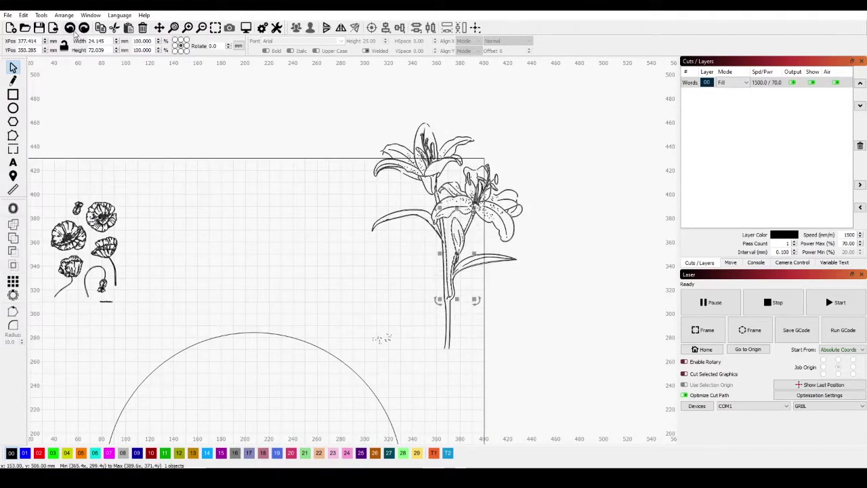
Step: Try to clean up the signature specks near the tiger lily's stem base and undo the last edits
left_click_drag(317, 95, 584, 356)
left_click(384, 337)
scroll(385, 338, "up", 5)
left_click_drag(267, 261, 493, 421)
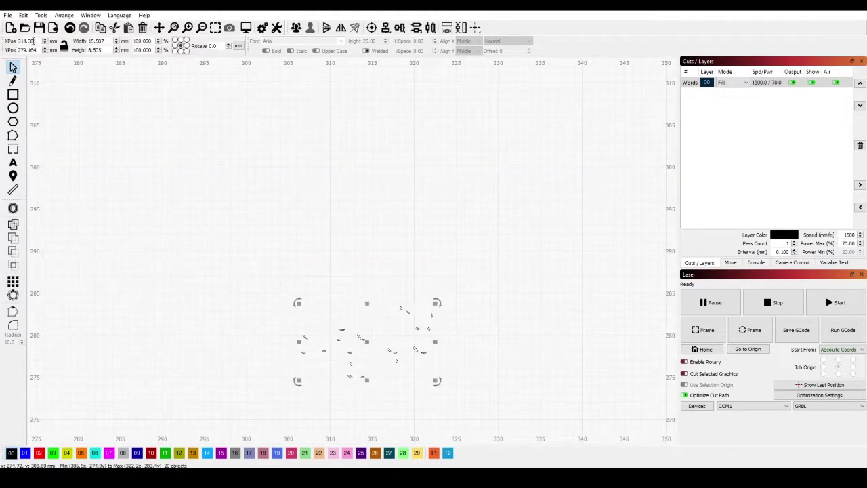
left_click(70, 28)
left_click(70, 27)
Step: Shrink the traced TigerLily3 artwork to about 57 by 85 mm
scroll(193, 174, "down", 3)
scroll(271, 124, "down", 5)
scroll(271, 124, "up", 2)
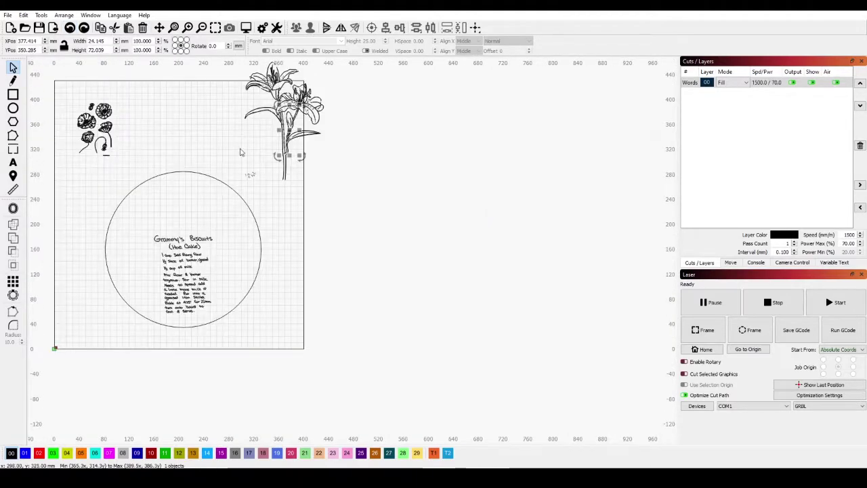
scroll(265, 159, "down", 2)
left_click_drag(231, 70, 275, 136)
Step: Import the TigerLily4 image, shrink it to about 49 by 62 mm and place it outside the circle's upper right
left_click(7, 15)
left_click(145, 127)
scroll(322, 143, "down", 10)
left_click(242, 183)
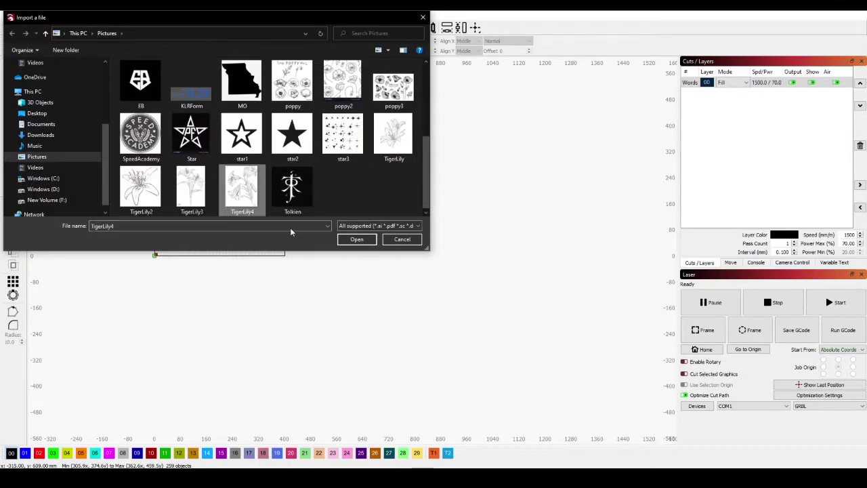
left_click(356, 240)
scroll(371, 256, "up", 6)
left_click_drag(291, 209, 81, 199)
scroll(163, 205, "down", 5)
left_click_drag(149, 205, 104, 94)
Step: Trace the TigerLily4 image into vector outlines, removing the source image, and ungroup the result
scroll(105, 94, "up", 8)
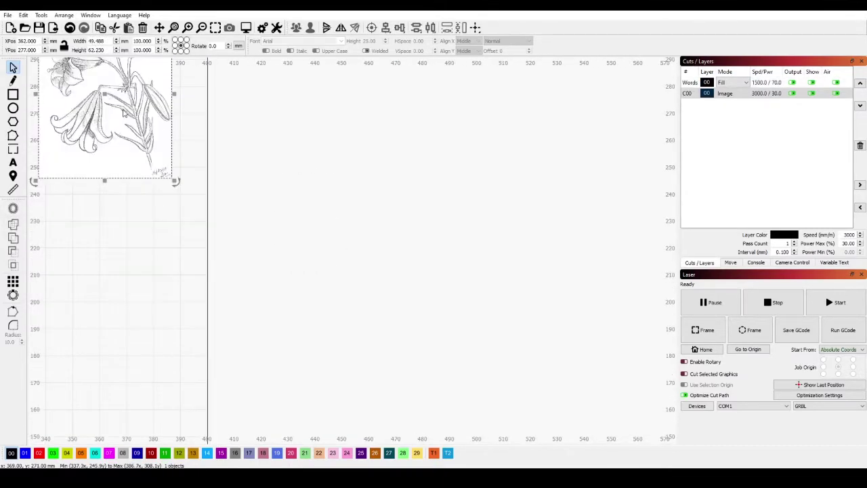
right_click(124, 111)
left_click(168, 251)
left_click(605, 377)
right_click(130, 141)
left_click(169, 225)
Step: Delete the artist's signature beside the TigerLily4 tracing's stem
scroll(120, 172, "up", 9)
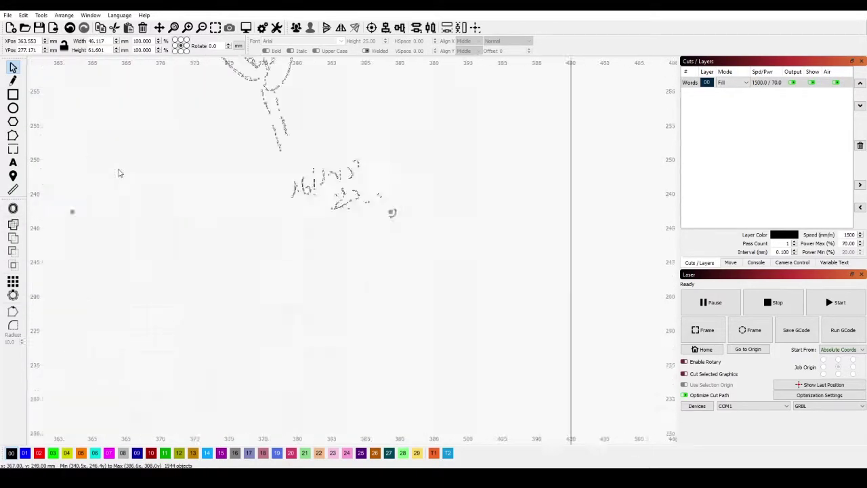
left_click_drag(346, 149, 509, 251)
key("Delete")
scroll(468, 175, "up", 4)
scroll(466, 176, "down", 4)
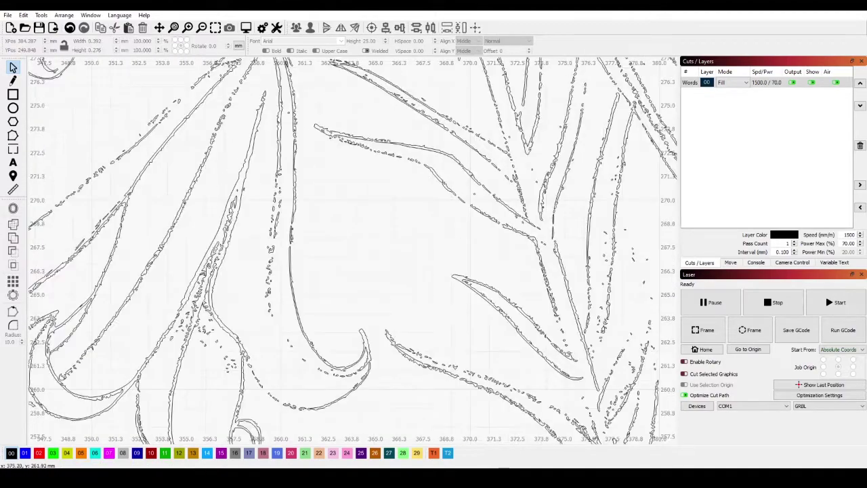
Step: Delete the lower stem and lower leaves of the TigerLily4 tracing, including the leftover stem fragments
scroll(568, 353, "down", 4)
left_click_drag(498, 298, 628, 409)
key("Delete")
scroll(623, 413, "down", 4)
scroll(618, 426, "up", 7)
left_click_drag(404, 272, 551, 416)
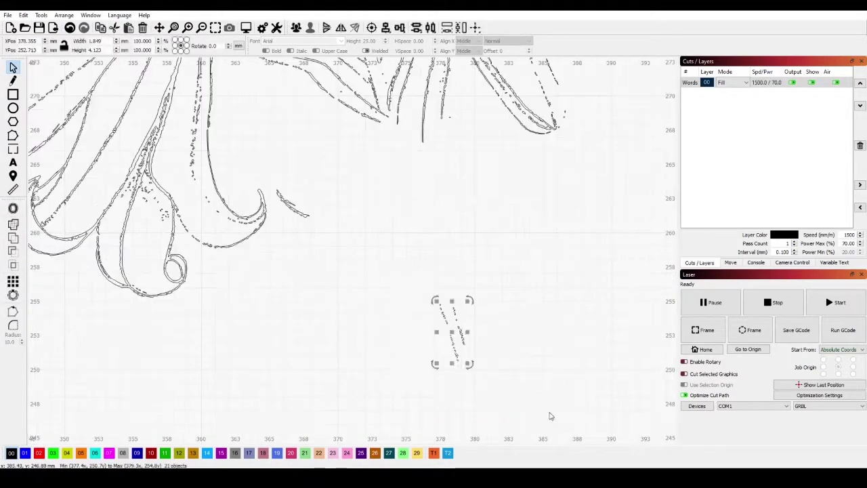
scroll(325, 232, "down", 8)
Step: Try the TigerLily4 cluster inside the circle beside the recipe, and move it back outside the circle's upper right
left_click(311, 150)
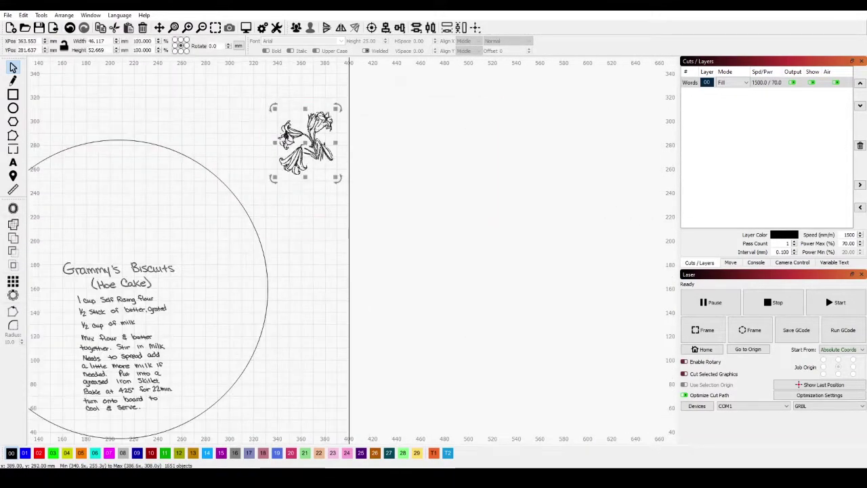
left_click_drag(305, 143, 213, 348)
scroll(145, 222, "down", 6)
scroll(49, 158, "up", 4)
left_click_drag(280, 371, 346, 195)
Step: Move the traced TigerLily3 artwork into the circle, to the right of the recipe text
left_click_drag(327, 107, 321, 264)
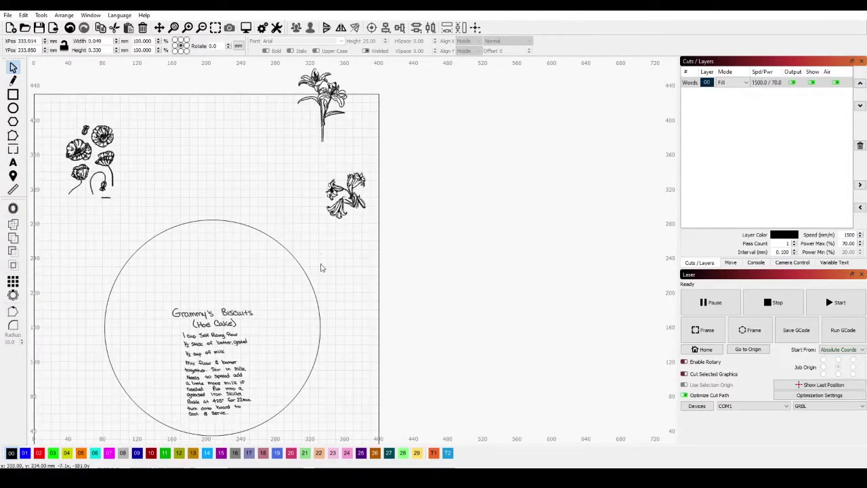
scroll(185, 177, "down", 3)
left_click_drag(285, 99, 257, 261)
scroll(161, 147, "up", 4)
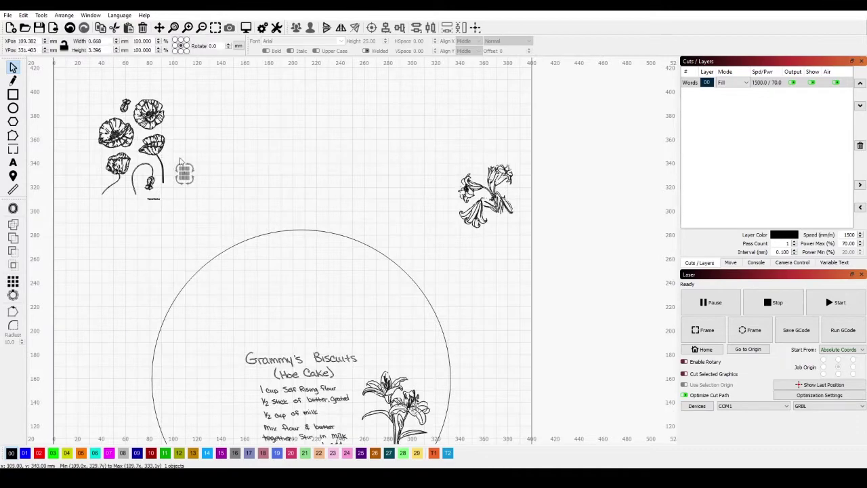
Step: Separate the upper-right round poppy and the small bud from the other traced poppies, and delete the leftover fragments
left_click(71, 32)
scroll(125, 104, "up", 5)
left_click_drag(103, 81, 145, 132)
left_click_drag(126, 108, 602, 175)
left_click_drag(139, 73, 269, 179)
left_click_drag(205, 134, 222, 128)
left_click_drag(138, 76, 196, 182)
left_click_drag(143, 91, 153, 82)
left_click_drag(205, 134, 474, 138)
left_click_drag(188, 169, 215, 188)
key("Delete")
Step: Move the lower-left stemmed poppy and the drooping bud clear of the remaining traced poppies
left_click_drag(149, 246, 158, 247)
left_click_drag(99, 193, 124, 129)
left_click_drag(148, 294, 223, 375)
left_click_drag(184, 333, 196, 341)
left_click(71, 28)
scroll(141, 248, "down", 1)
left_click_drag(141, 291, 279, 419)
left_click_drag(168, 268, 277, 431)
left_click_drag(244, 325, 159, 273)
left_click(312, 372)
scroll(157, 374, "down", 2)
scroll(236, 362, "up", 5)
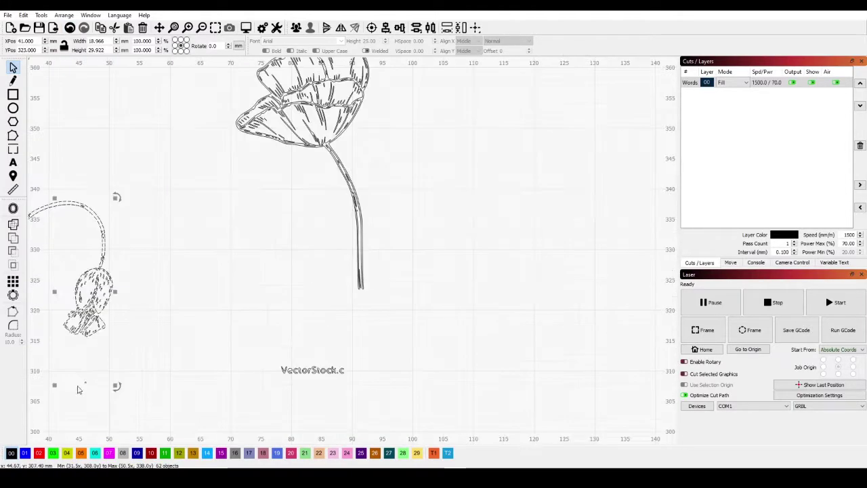
Step: Try the curved-stem poppy above the lilies in the circle, and move it outside the circle beneath the TigerLily4 cluster
scroll(376, 423, "up", 5)
scroll(376, 423, "down", 6)
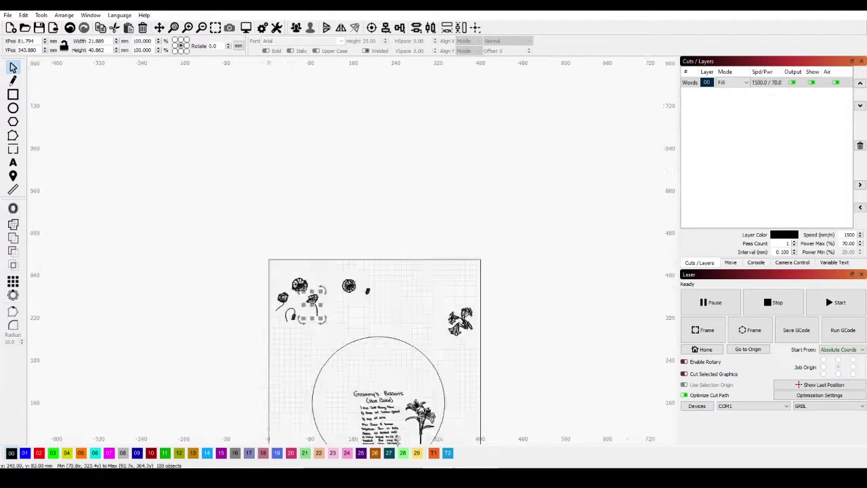
scroll(319, 271, "up", 2)
scroll(282, 176, "down", 2)
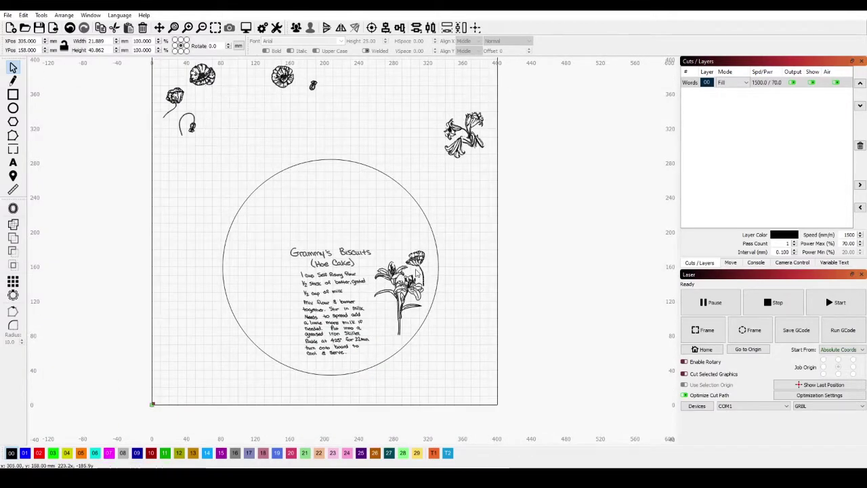
left_click_drag(518, 217, 464, 212)
scroll(274, 98, "down", 2)
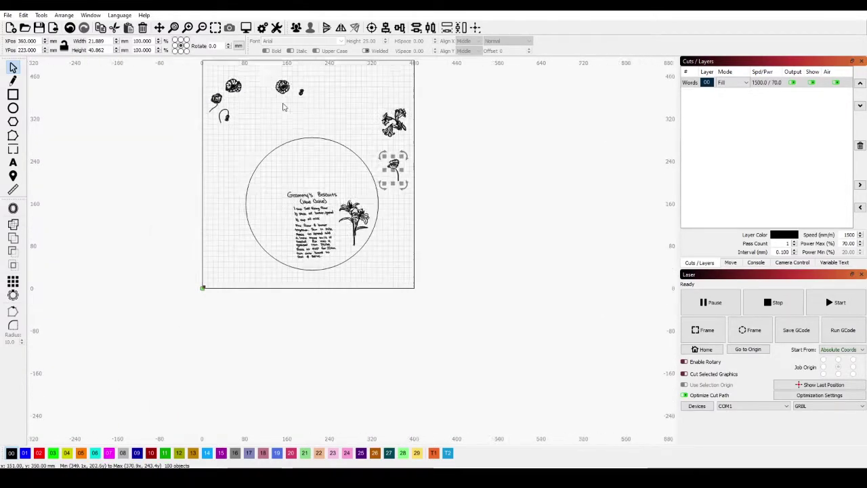
Step: Move the two open round poppies into the circle, stacked above the lilies
left_click(280, 84)
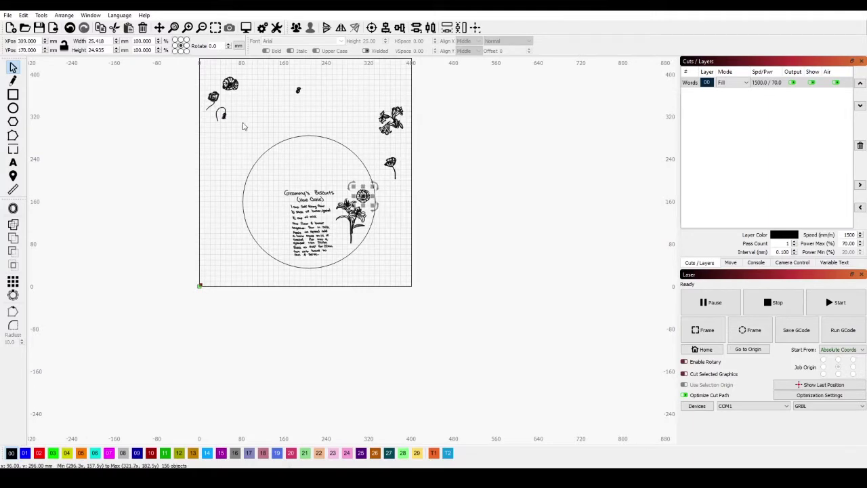
left_click(308, 134)
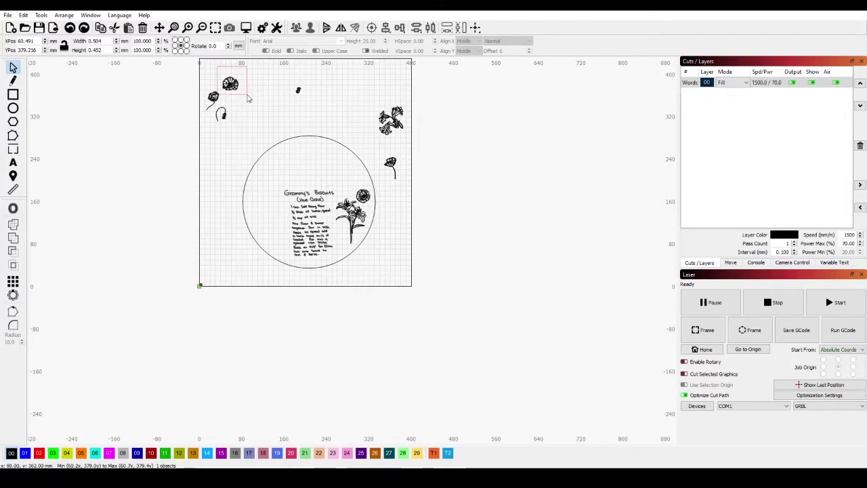
left_click_drag(248, 99, 248, 99)
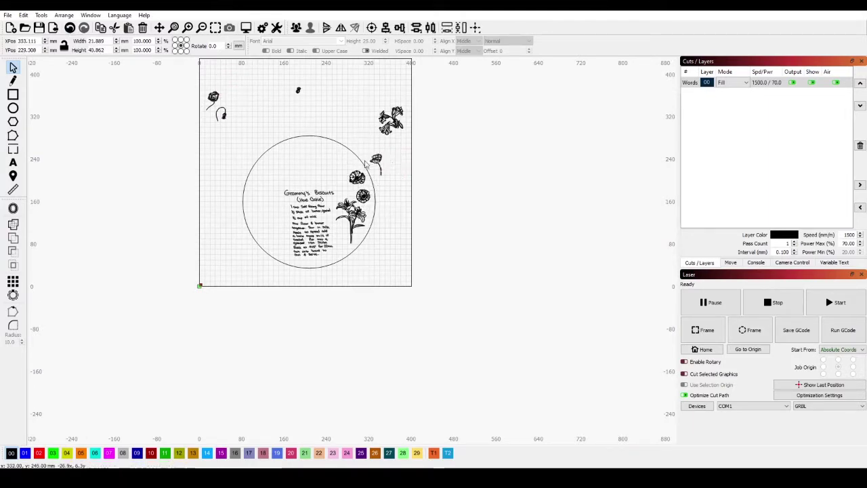
Step: Return the curved-stem poppy to the right of the circle and inspect the end of its stem
left_click_drag(350, 185, 388, 168)
scroll(389, 166, "up", 12)
scroll(497, 419, "up", 3)
left_click(495, 418)
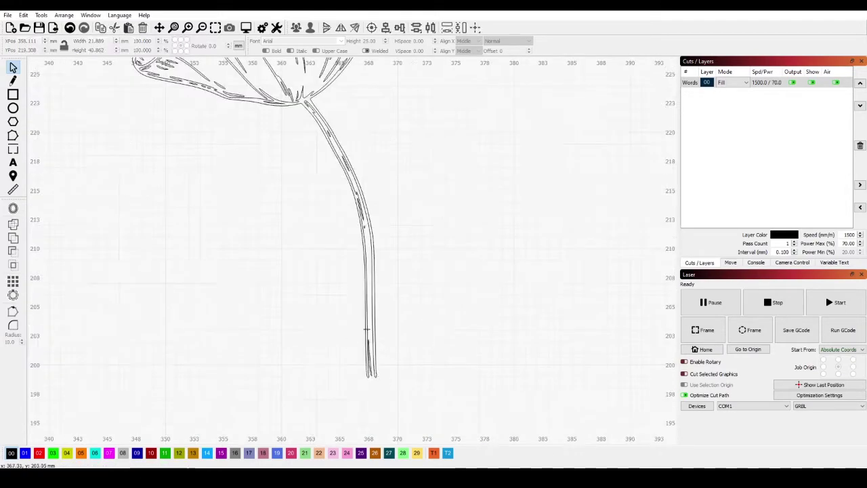
left_click(367, 331)
scroll(366, 329, "down", 5)
left_click(481, 269)
scroll(308, 151, "down", 6)
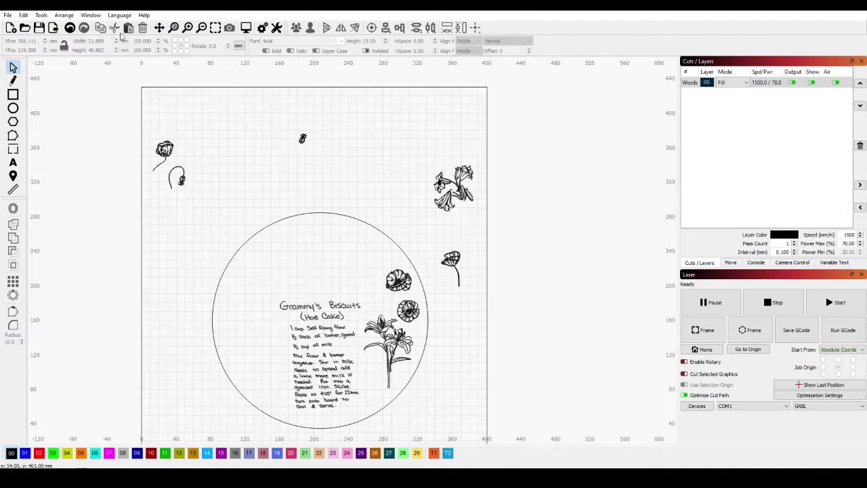
Step: Import the poppy image from the Pictures folder
left_click(7, 15)
key("Escape")
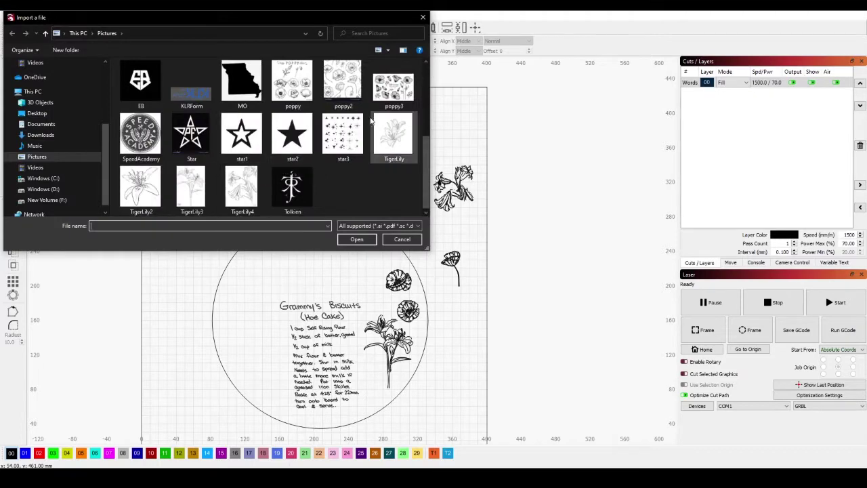
left_click(294, 88)
left_click(362, 240)
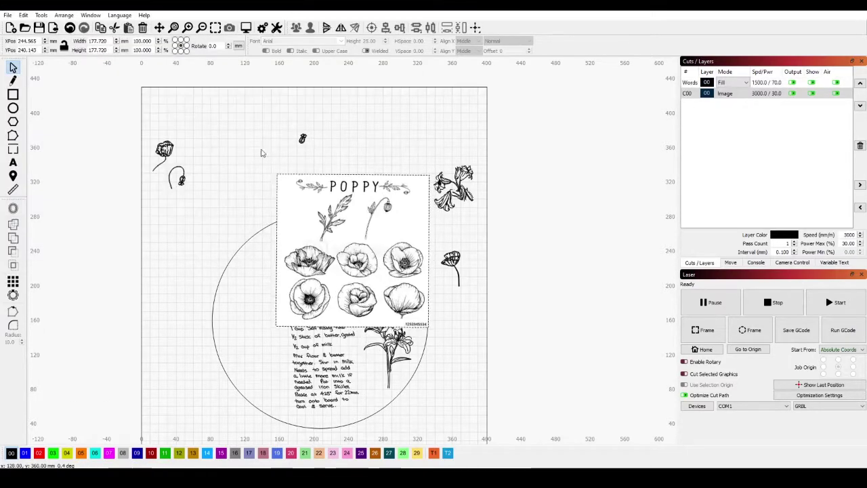
Step: Shrink the poppy image to about 118 mm wide, place it above the circle, and move the small bud aside
left_click_drag(433, 331, 379, 279)
left_click_drag(339, 234, 380, 158)
left_click(303, 139)
left_click_drag(303, 139, 199, 107)
left_click_drag(370, 146, 329, 146)
scroll(302, 136, "up", 3)
Step: Trace the poppy image and ungroup the resulting outlines
right_click(320, 151)
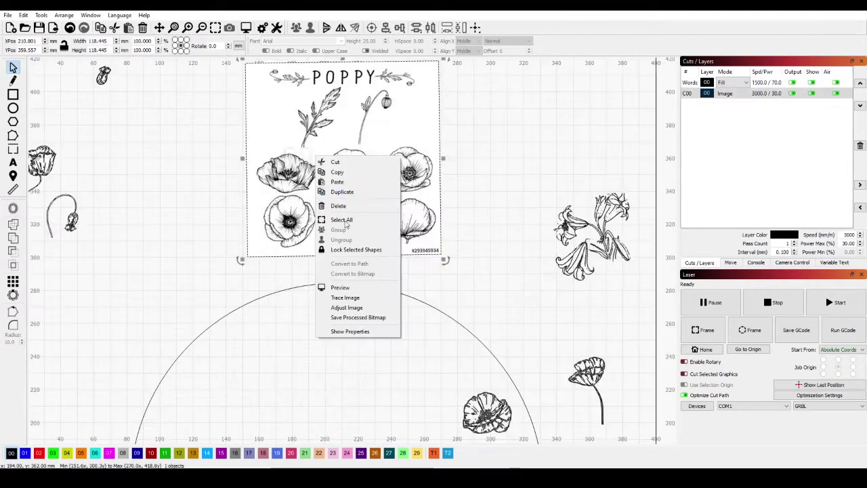
left_click(352, 291)
left_click(602, 375)
right_click(336, 197)
left_click(379, 281)
Step: Delete the POPPY title, the stemmed bud and the leaf sprig above the six traced flowers
scroll(381, 283, "down", 3)
scroll(331, 169, "up", 5)
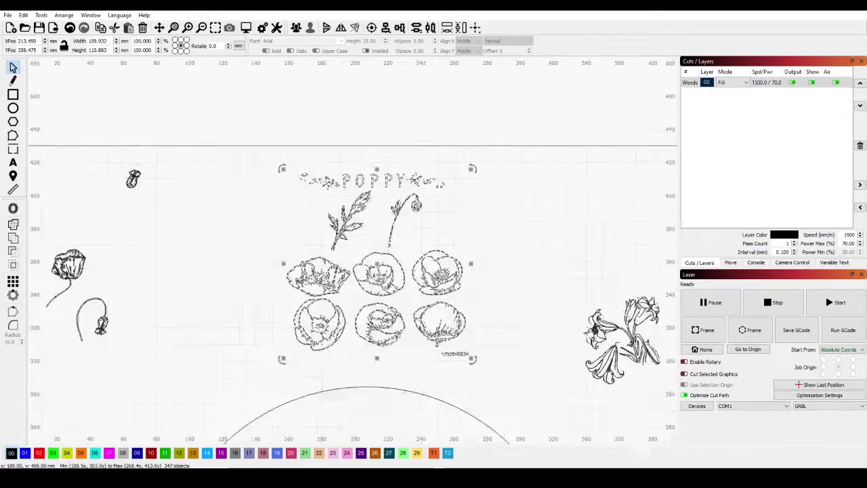
mouse_move(274, 147)
left_mouse_down()
mouse_move(425, 262)
mouse_move(483, 245)
left_mouse_up()
key("Delete")
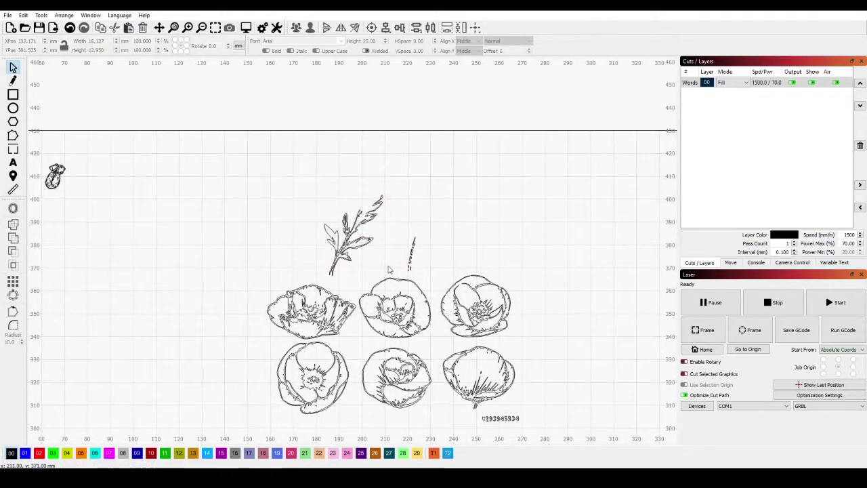
left_click_drag(400, 230, 380, 273)
key("Delete")
left_click(330, 272)
key("Delete")
Step: Delete the stock image number beneath the lower-right traced poppy
scroll(369, 271, "down", 9)
scroll(500, 452, "up", 4)
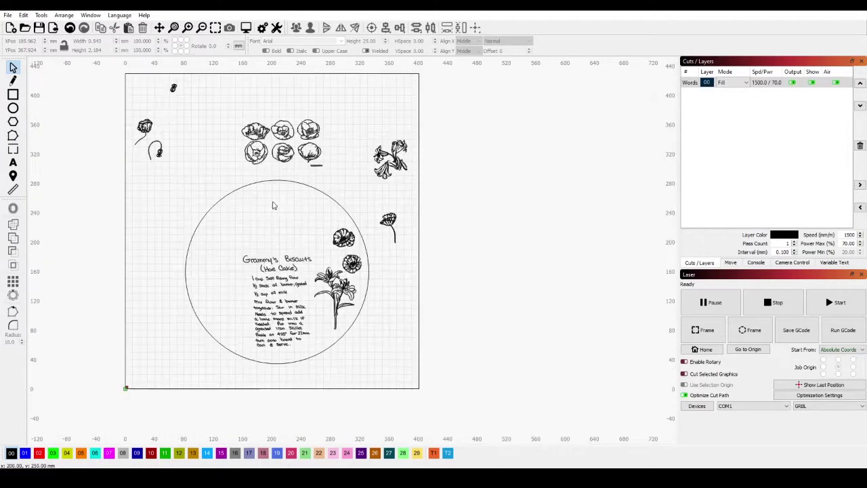
scroll(310, 154, "up", 3)
left_click(313, 160)
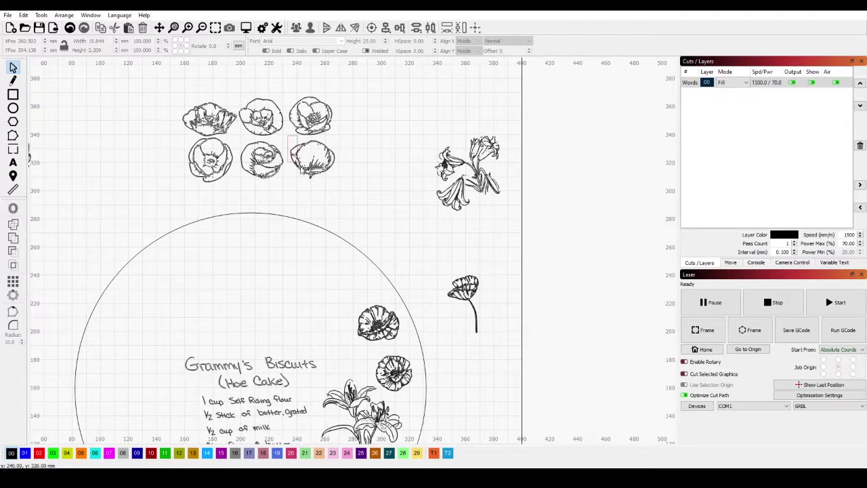
Step: Shrink the lower-right traced poppy to about 23 mm wide and place it beside the two round poppies in the circle
left_click_drag(313, 159, 338, 351)
left_click_drag(326, 261, 382, 175)
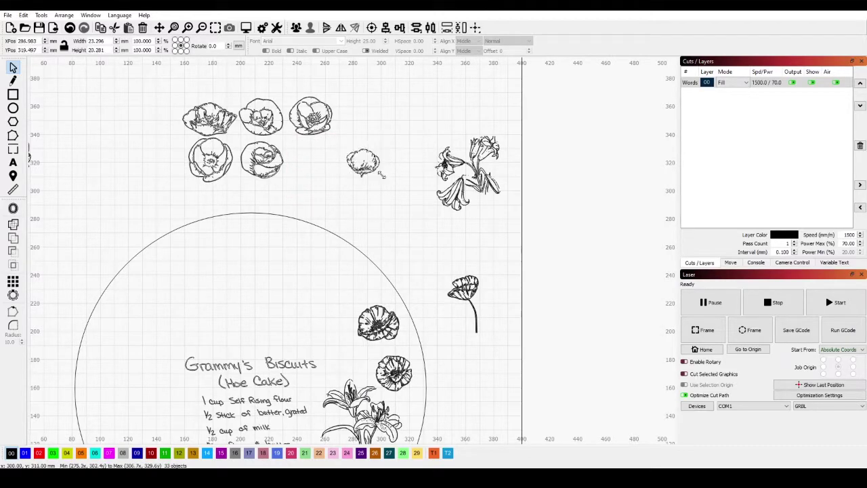
left_click_drag(364, 362, 365, 359)
left_click(378, 170)
Step: Import the TigerLily image and place it to the left of the traced poppies
left_click(7, 15)
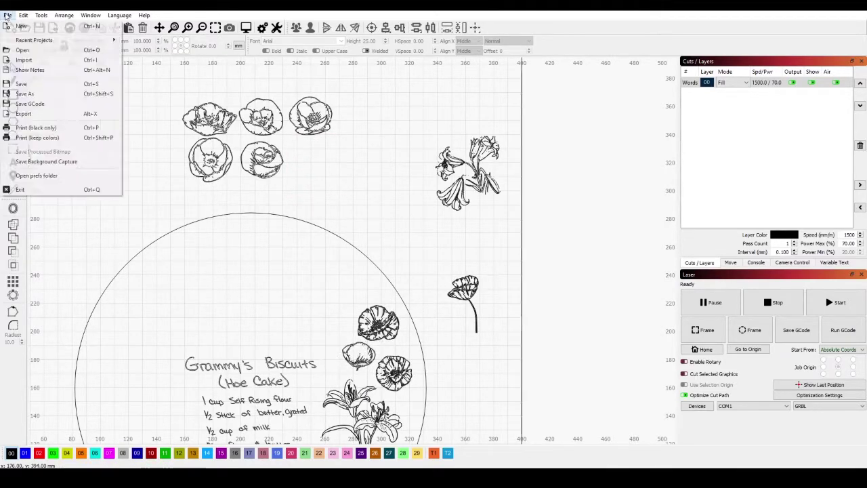
left_click(26, 59)
scroll(394, 174, "down", 4)
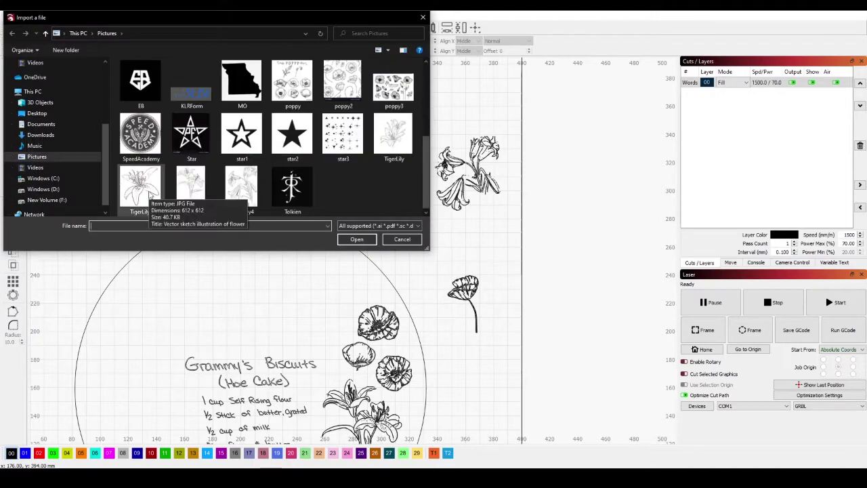
double_click(396, 141)
left_click_drag(342, 238, 89, 162)
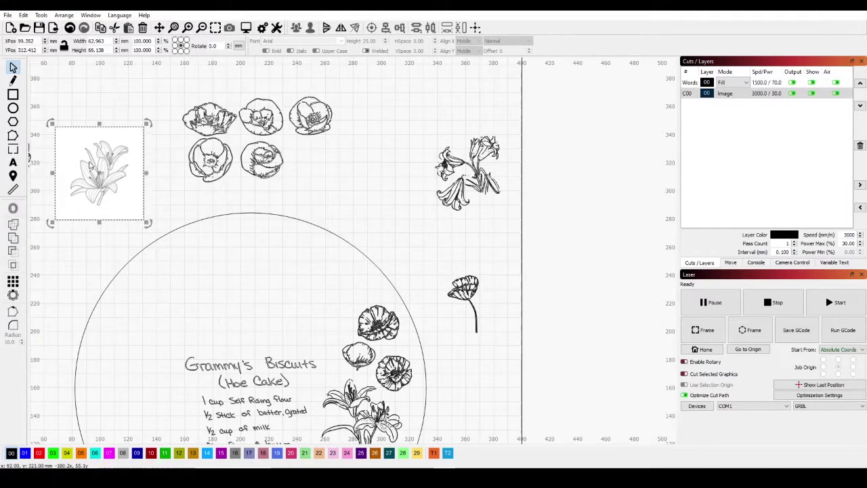
Step: Try tracing the TigerLily image, and undo the trace
right_click(89, 162)
left_click(117, 315)
left_click(590, 377)
key("ctrl+z")
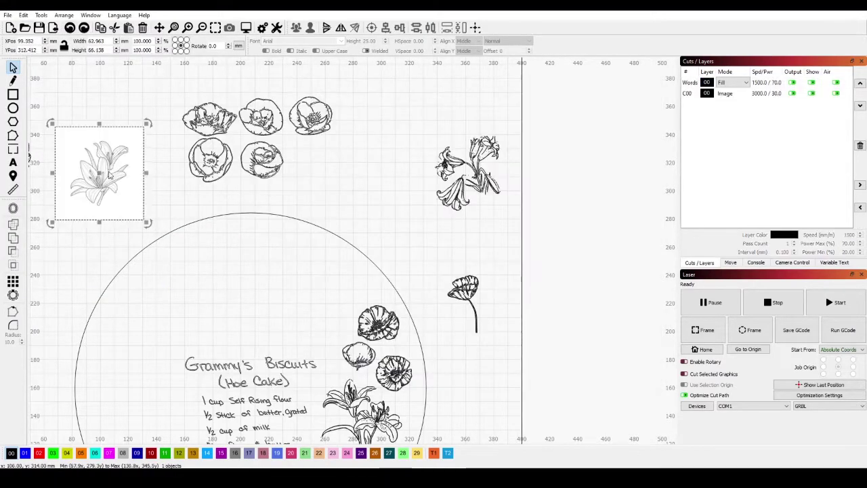
Step: Trace the TigerLily image with a threshold of 235 and ungroup the tracing
right_click(108, 170)
left_click(136, 324)
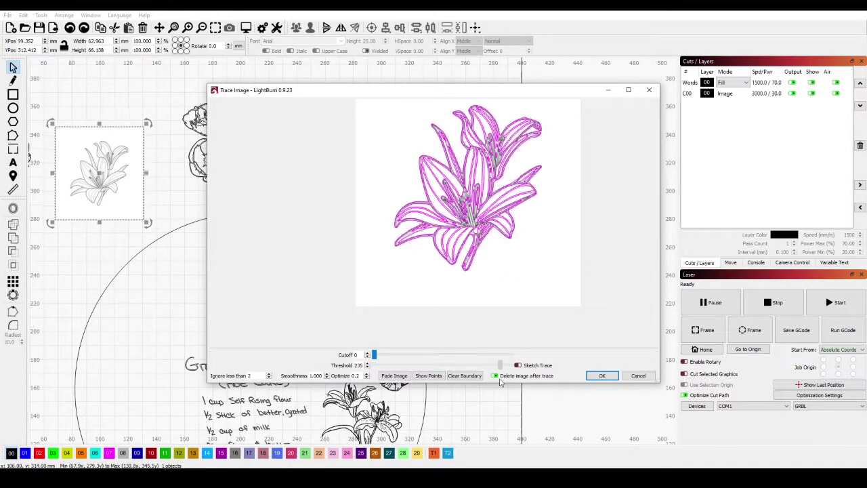
left_click(601, 376)
right_click(94, 168)
left_click(141, 211)
Step: Inspect the TigerLily tracing up close and delete all of it
left_click_drag(57, 105, 151, 231)
scroll(99, 174, "up", 7)
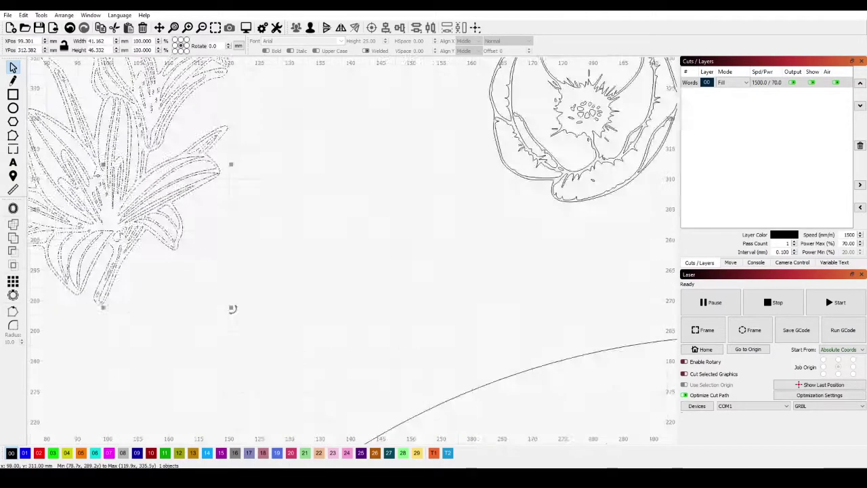
scroll(98, 174, "down", 4)
left_click(188, 209)
right_click(120, 195)
left_click(32, 90)
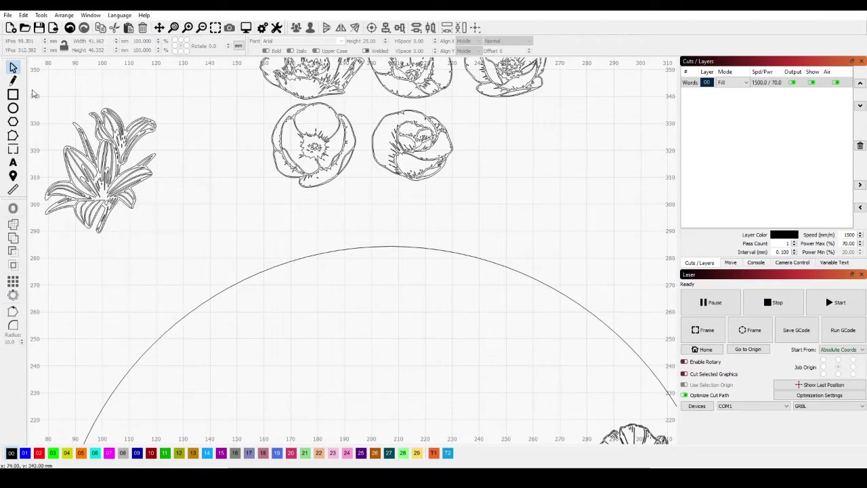
left_click_drag(31, 90, 187, 250)
key("Delete")
Step: Import the TigerLily image again and place it above the circle's upper left
left_click(24, 15)
mouse_move(8, 16)
left_click(39, 66)
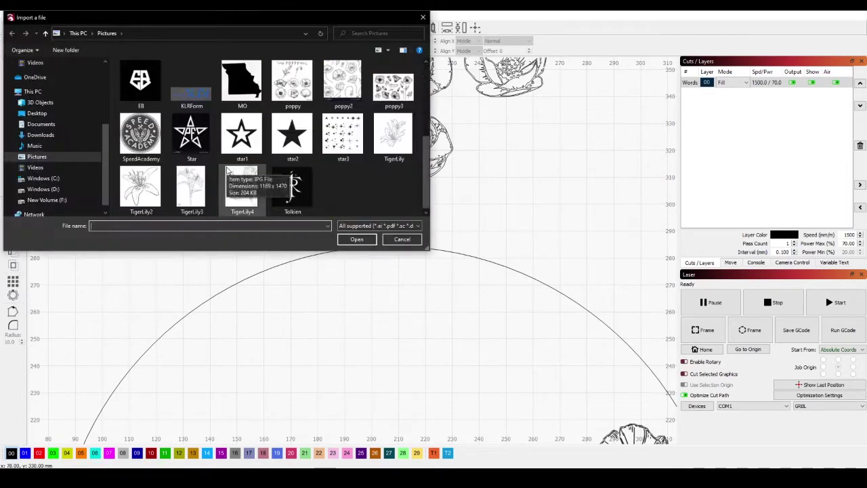
left_click(392, 133)
left_click(356, 239)
left_click_drag(105, 171, 152, 196)
Step: Trace the TigerLily image with a threshold of 200, deleting the image after the trace
right_click(153, 195)
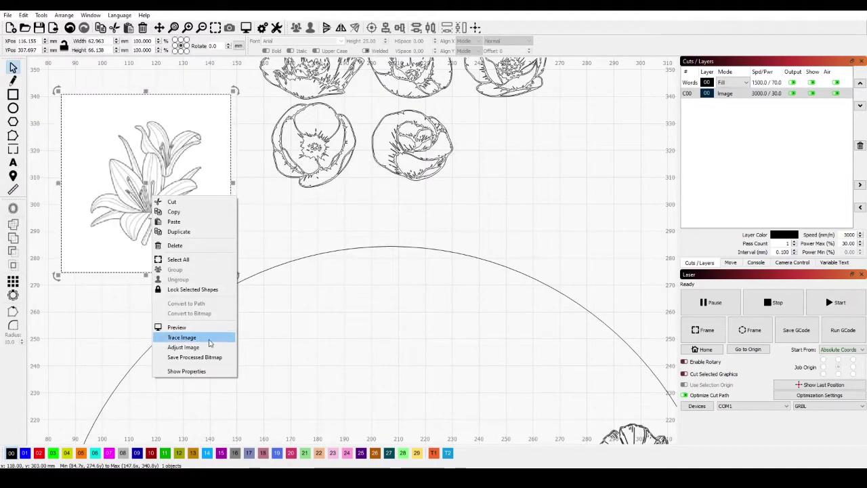
left_click(183, 335)
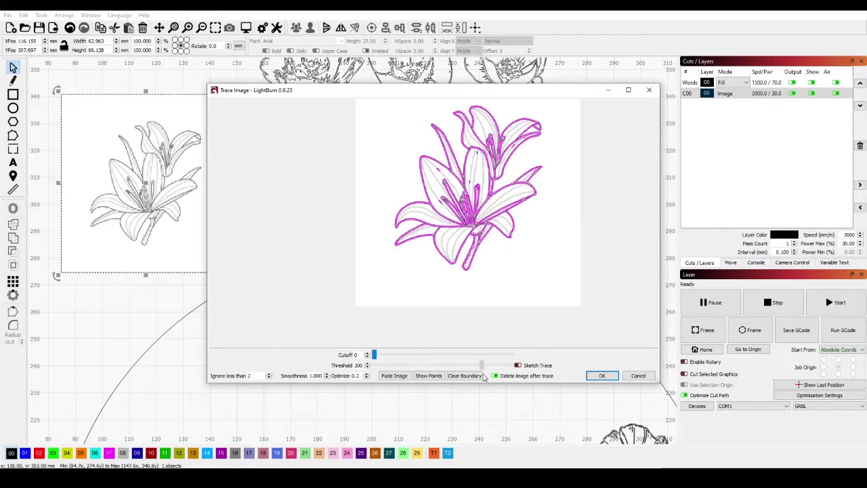
left_click(602, 376)
scroll(95, 235, "down", 4)
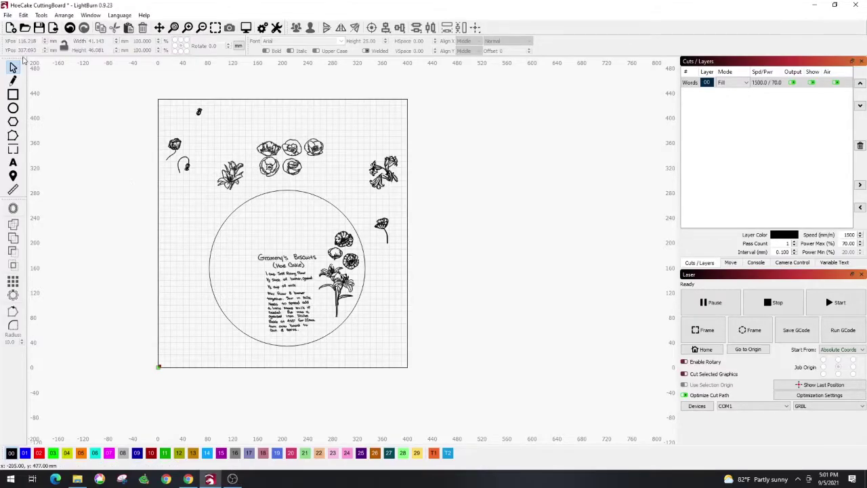
Step: Import the poppy3 image and place it to the right of the work area
left_click(7, 14)
left_click(87, 97)
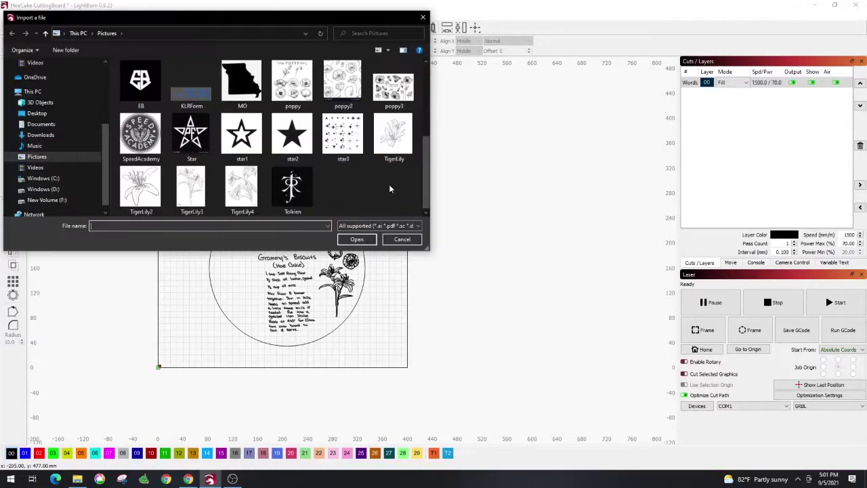
left_click(394, 84)
left_click(357, 239)
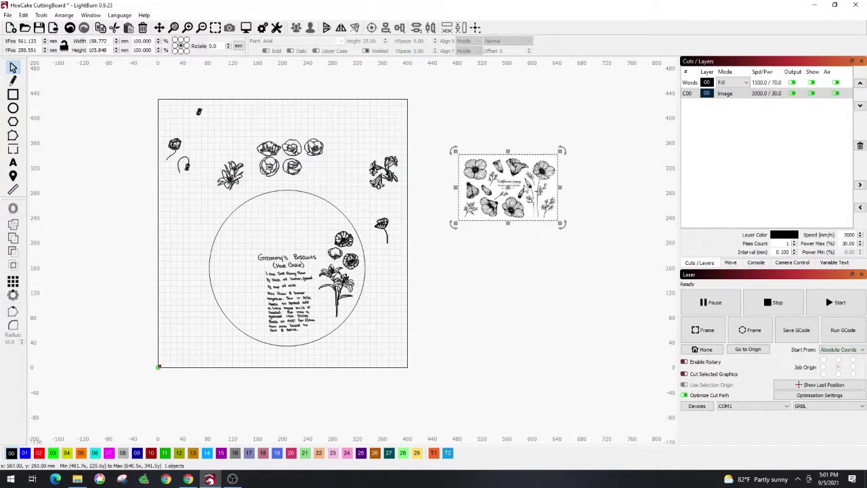
Step: Trace the poppy3 image and ungroup the resulting outlines
right_click(459, 184)
left_click(515, 328)
left_click(603, 376)
right_click(523, 200)
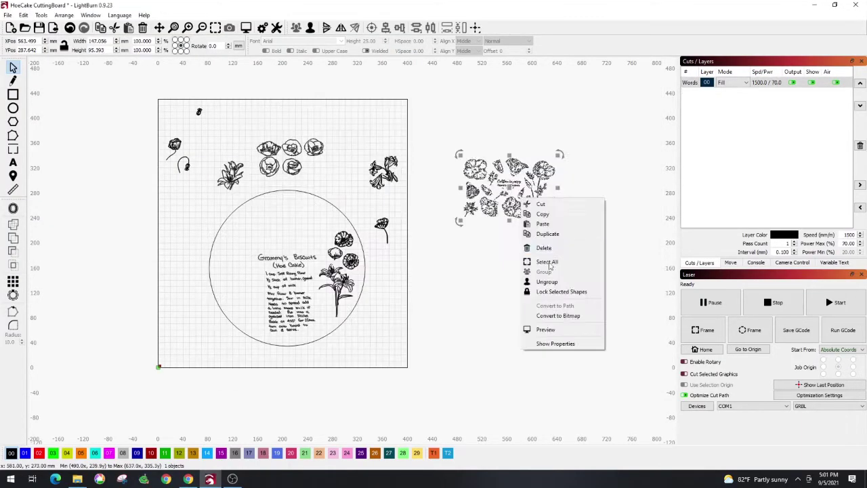
left_click(547, 282)
Step: Delete the inner detail lines of the bell-shaped poppy at the left side of the poppy3 tracing
scroll(515, 190, "up", 6)
right_click(409, 151)
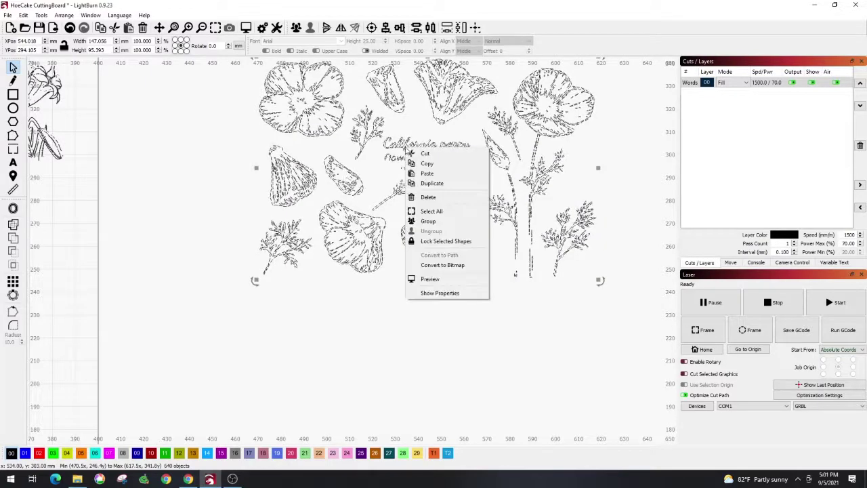
left_click(366, 155)
left_click_drag(310, 198, 312, 200)
right_click(285, 178)
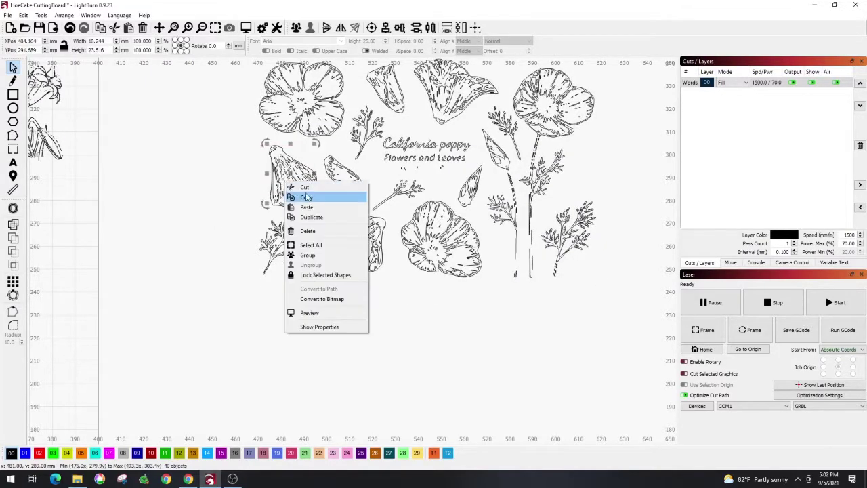
left_click(309, 231)
Step: Delete the lower-right leaf sprig and the lower ends of the two long stems in the poppy3 tracing
left_click_drag(545, 200, 594, 274)
key("Delete")
right_click(575, 222)
left_click(540, 203)
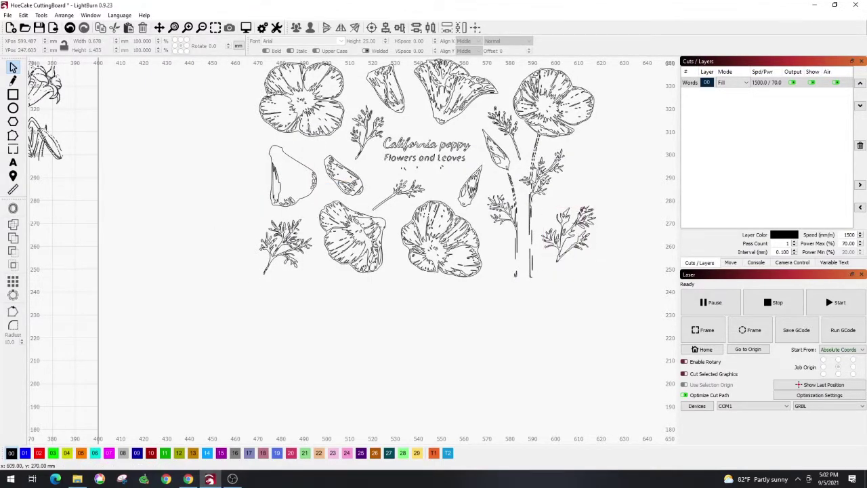
left_click_drag(539, 202, 601, 267)
key("Delete")
left_click_drag(494, 248, 571, 315)
key("Delete")
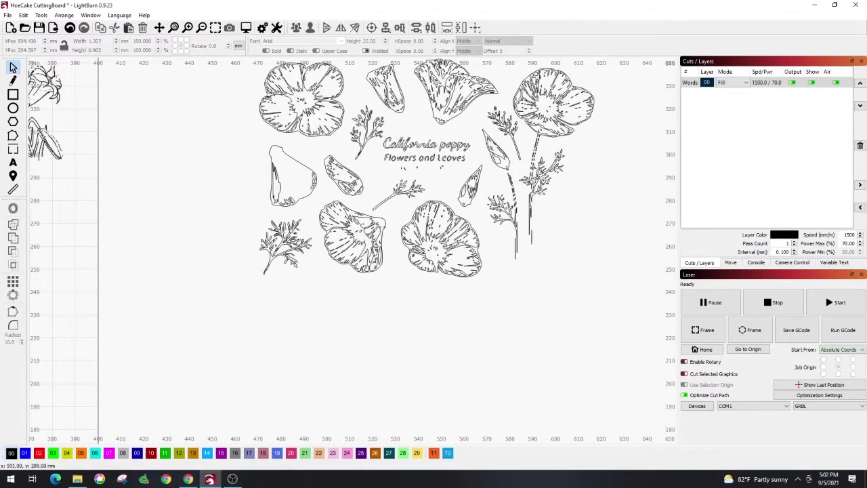
Step: Move the large stemmed poppy out of the poppy3 tracing into the blank area below and to its right
scroll(497, 112, "down", 4)
left_click_drag(500, 72, 562, 201)
left_click_drag(524, 139, 592, 226)
scroll(628, 248, "up", 6)
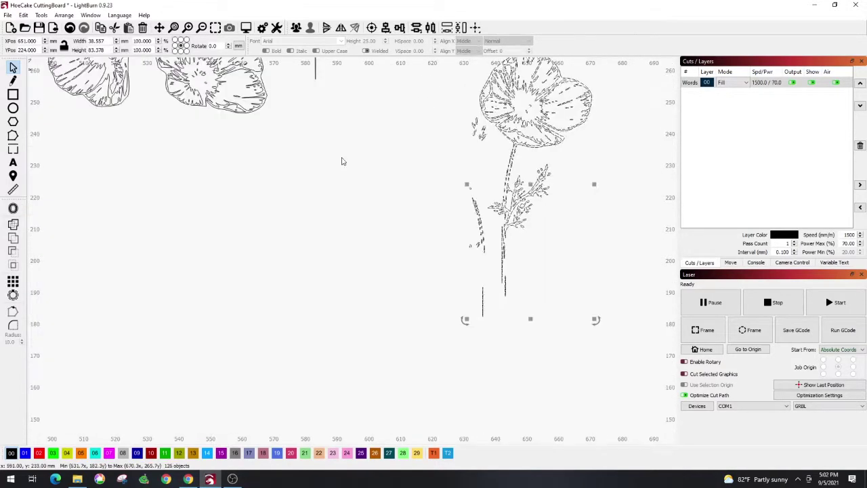
Step: Delete the stray stem and leaf fragments left of the separated poppy's flower and stem
left_click(343, 161)
left_click_drag(467, 193, 483, 225)
key("Delete")
left_click_drag(467, 172, 480, 234)
key("Delete")
left_click_drag(465, 91, 487, 156)
key("Delete")
left_click_drag(464, 202, 488, 251)
key("Delete")
scroll(446, 179, "down", 3)
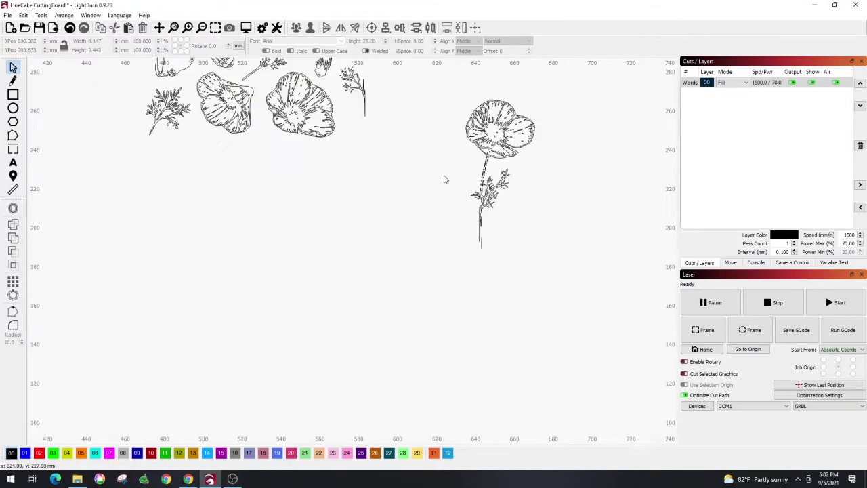
Step: Move the cleaned-up stemmed poppy into the circle, to the left of the recipe text
left_click_drag(443, 65, 533, 248)
scroll(532, 247, "down", 6)
scroll(144, 265, "down", 1)
left_click_drag(455, 224, 132, 285)
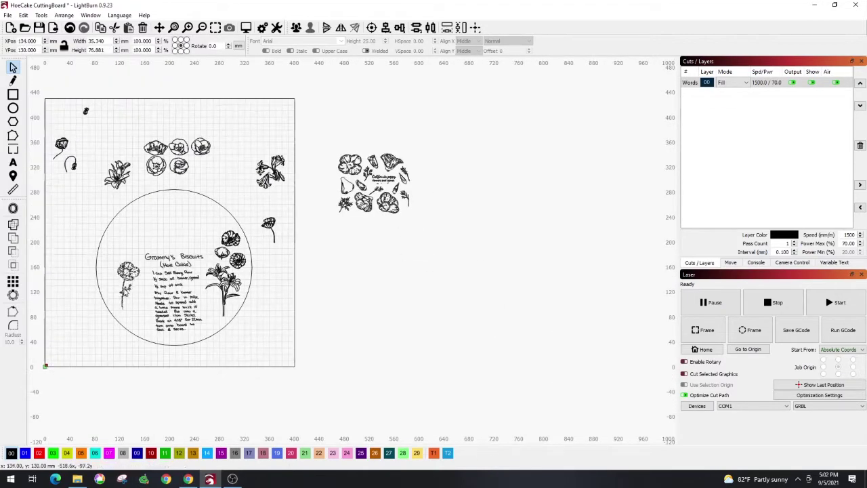
left_click(620, 259)
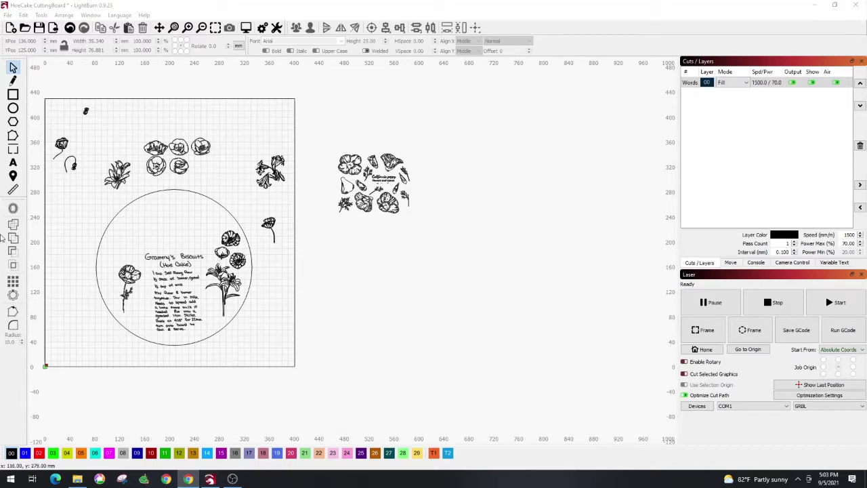
Step: Undo the partial move of the stemmed poppy, and move the whole flower out of the circle to the work area's right edge
left_click(130, 288)
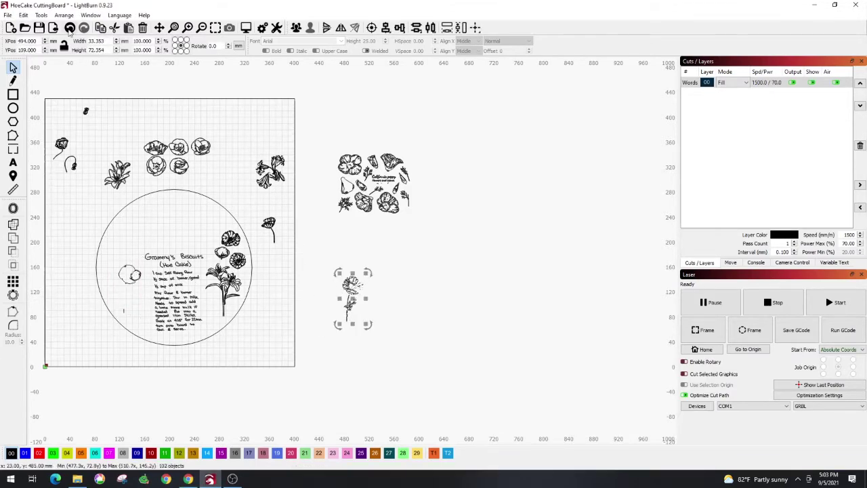
left_click(69, 29)
scroll(118, 298, "up", 5)
left_click_drag(100, 177, 181, 355)
left_click_drag(149, 274, 556, 264)
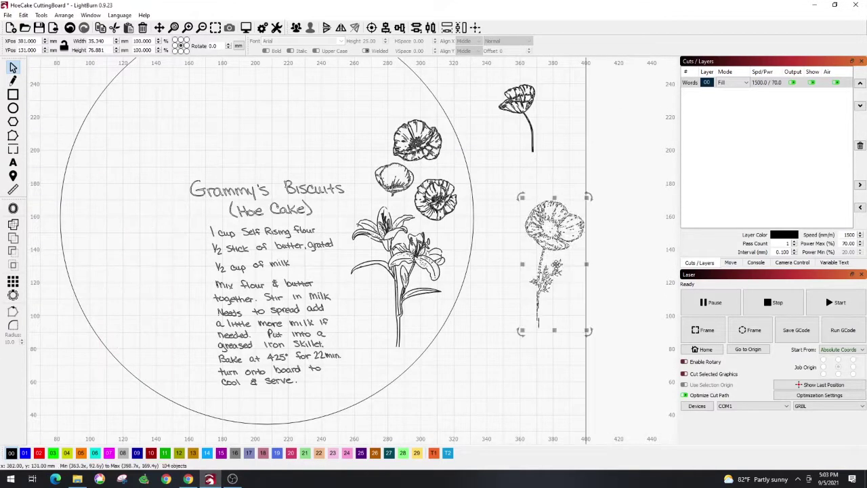
scroll(556, 264, "down", 5)
Step: Import the poppy4 image and trace it with a threshold of 128, deleting the image after the trace
left_click(7, 15)
left_click(27, 58)
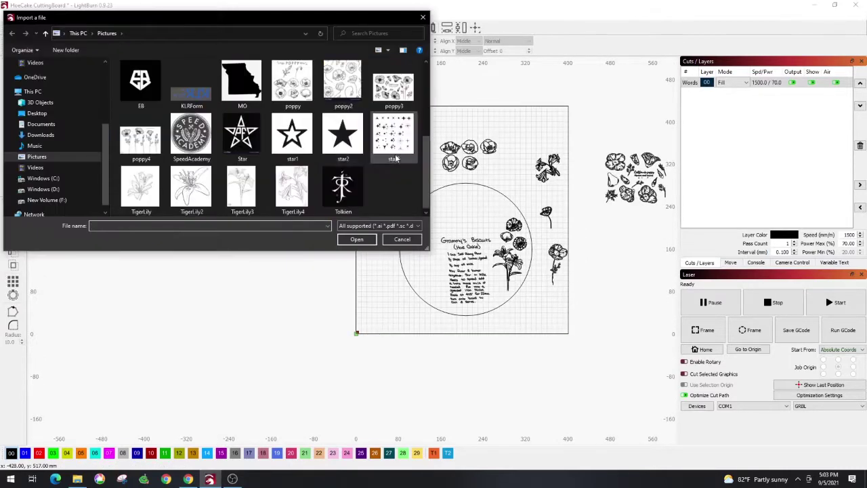
double_click(140, 138)
right_click(332, 187)
left_click(358, 322)
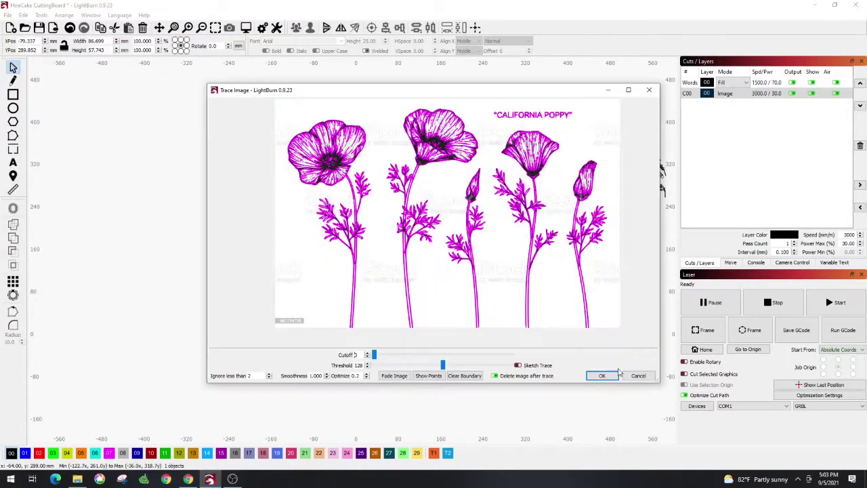
left_click(602, 376)
Step: Separate the leftmost poppy from the poppy4 tracing and mirror it horizontally
scroll(281, 170, "up", 8)
left_click_drag(87, 95, 215, 288)
left_click_drag(160, 210, 498, 305)
scroll(596, 281, "down", 3)
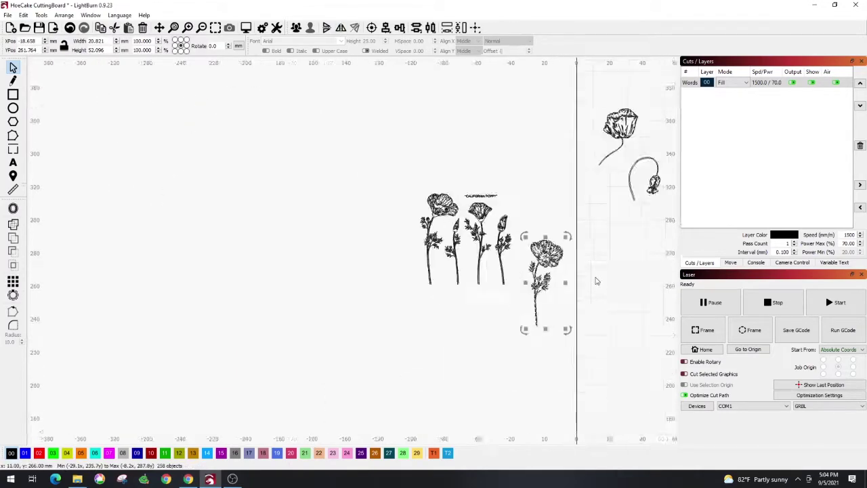
Step: Enlarge the separated poppy4 flower to about 37 × 93 mm and place it inside the circle, left of the recipe text
scroll(597, 279, "down", 1)
left_click_drag(603, 281, 245, 99)
left_click_drag(199, 77, 382, 271)
left_click_drag(407, 336, 430, 347)
left_click_drag(372, 332, 380, 272)
key("ctrl+z")
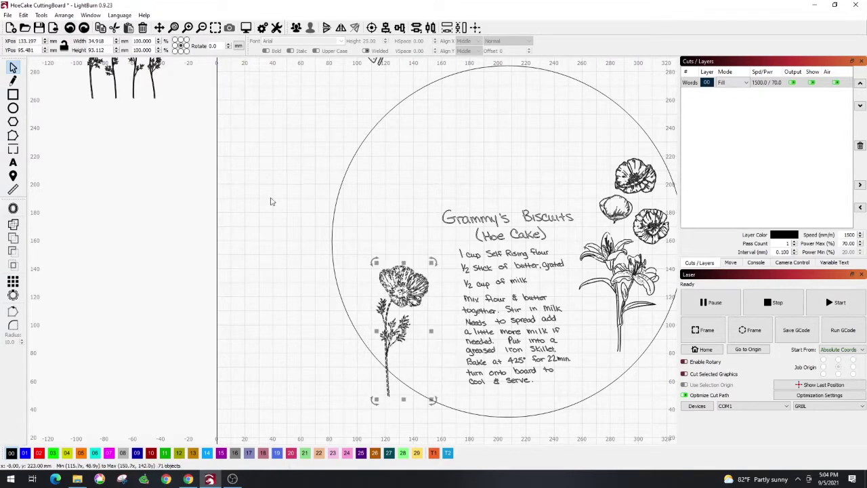
left_click_drag(356, 221, 428, 423)
left_click_drag(403, 331, 374, 238)
Step: Mirror the bell-shaped poppy horizontally and move it from right of the circle to below the tall poppy inside it
left_click_drag(531, 136, 419, 169)
left_click_drag(583, 105, 640, 195)
left_click_drag(612, 157, 277, 292)
Step: Move the three poppy heads above the tiger lilies out of the circle into the surrounding work area
left_click(531, 183)
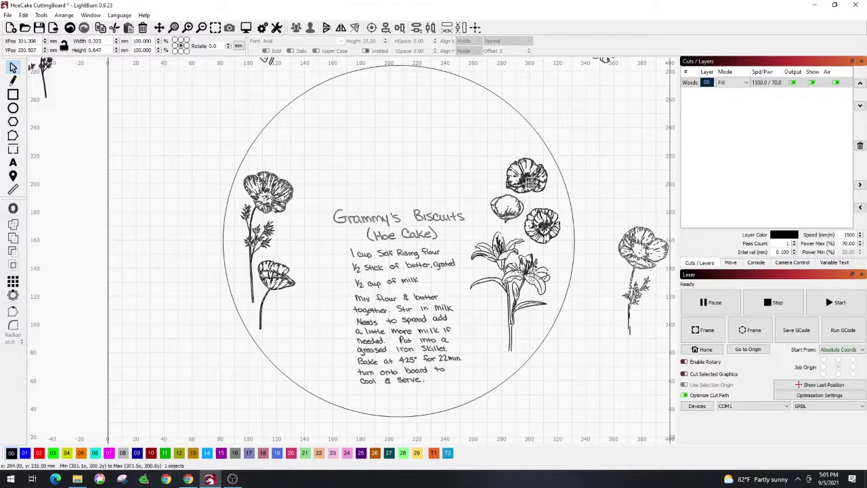
left_click_drag(529, 177, 651, 133)
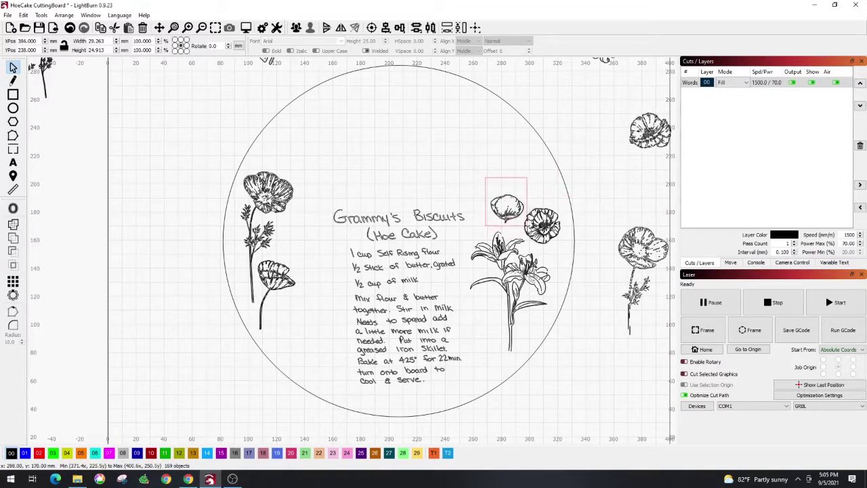
left_click(506, 208)
left_click_drag(568, 255, 568, 256)
left_click_drag(542, 226, 164, 96)
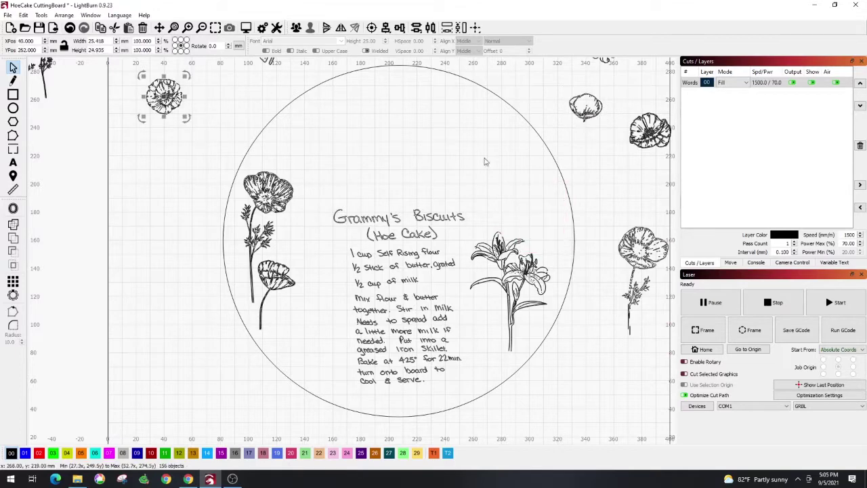
Step: Move the bell-shaped poppy and the tall leafy poppy out of the circle to the blank area on its left
scroll(507, 128, "down", 3)
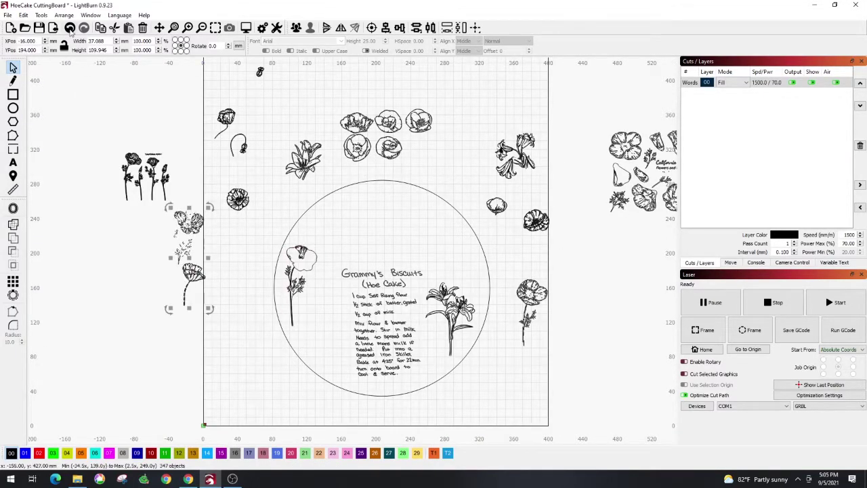
scroll(301, 316, "up", 5)
left_click(389, 323)
left_click(281, 153)
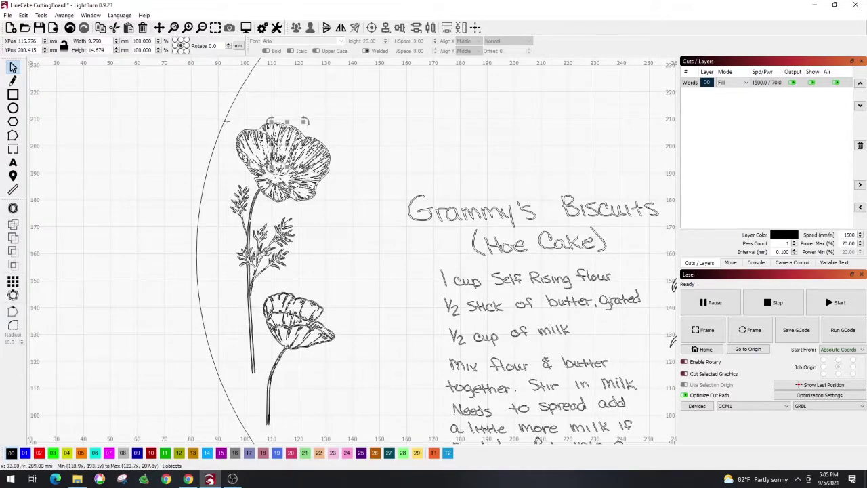
left_click(287, 153)
left_click(269, 292)
left_click_drag(261, 290, 342, 425)
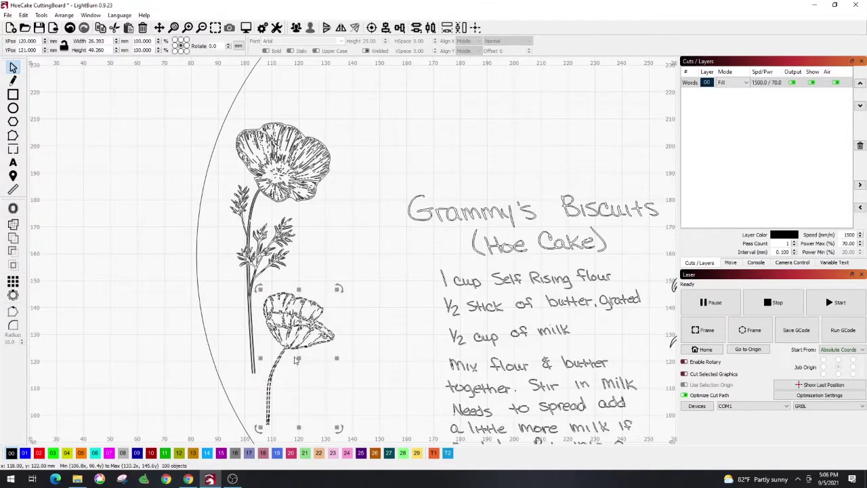
left_click_drag(298, 342, 107, 150)
left_click_drag(218, 115, 343, 388)
left_click_drag(238, 201, 66, 336)
Step: Replace the stemmed tiger lily pair in the circle with the single tiger lily from above it, at the lower right of the recipe
scroll(383, 157, "up", 2)
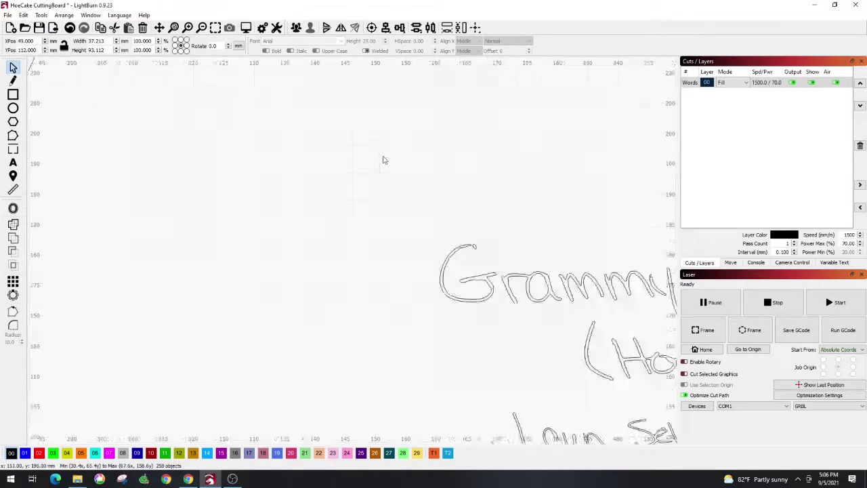
scroll(409, 151, "down", 6)
scroll(454, 84, "up", 2)
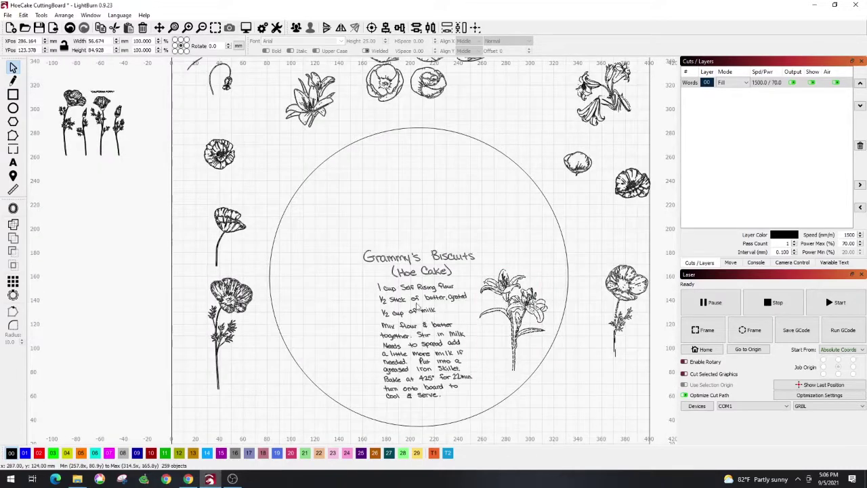
left_click_drag(511, 319, 124, 262)
left_click_drag(306, 98, 515, 337)
Step: Arrange the open poppy head and the horizontally mirrored bell-shaped poppy above the single tiger lily, with the head overlapping the stem
left_click_drag(610, 160, 656, 215)
left_click_drag(633, 183, 555, 265)
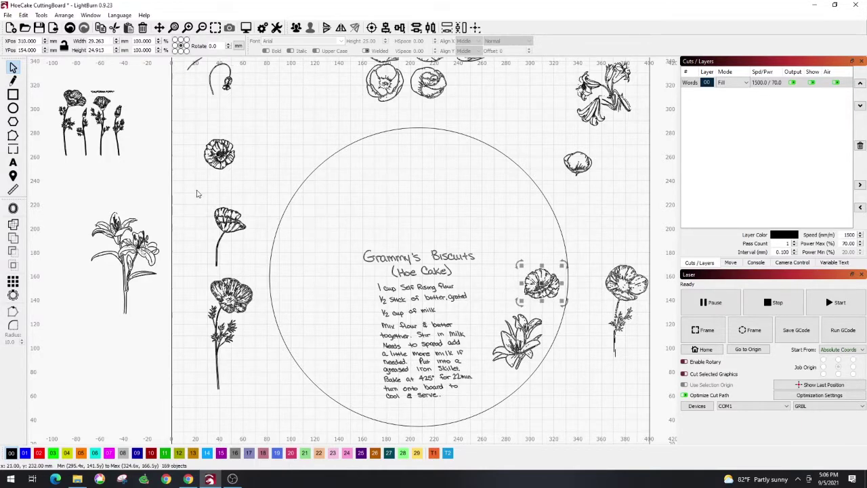
left_click_drag(198, 193, 264, 278)
left_click_drag(235, 240, 517, 223)
left_click_drag(516, 262, 586, 320)
left_click_drag(542, 283, 625, 206)
left_click_drag(482, 174, 572, 255)
left_click_drag(517, 223, 548, 257)
left_click_drag(624, 207, 520, 294)
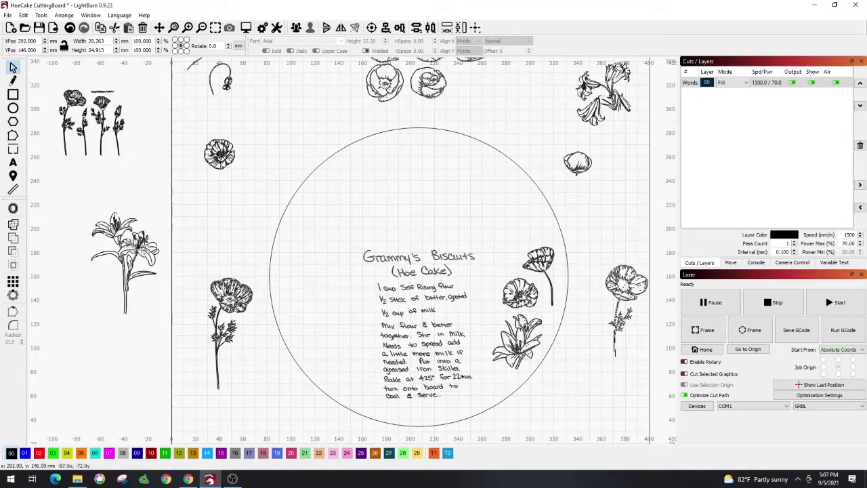
left_click(640, 213)
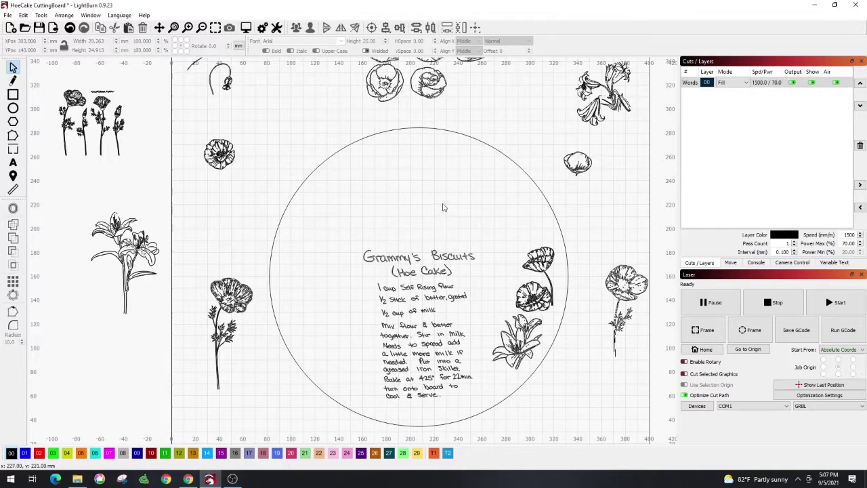
Step: Move the recipe text up and to the left inside the circle, and enlarge the single tiger lily at its lower right
scroll(444, 207, "down", 3)
scroll(284, 301, "up", 3)
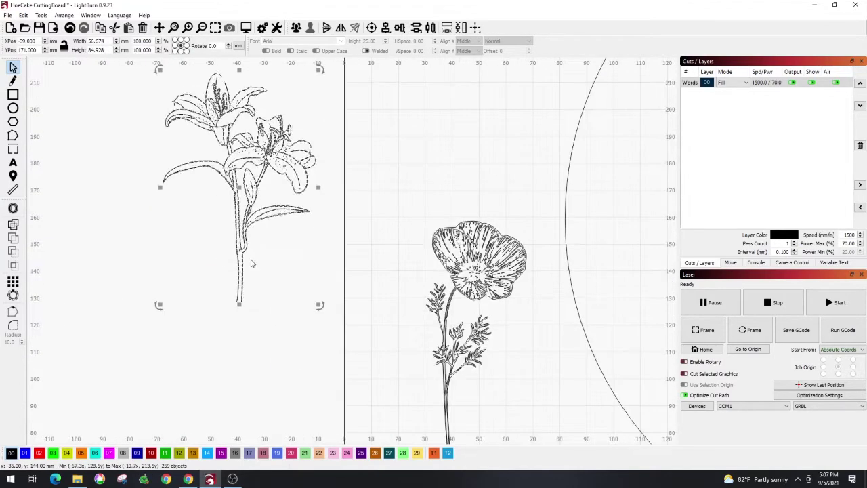
scroll(667, 176, "down", 3)
scroll(672, 155, "up", 2)
scroll(672, 155, "down", 3)
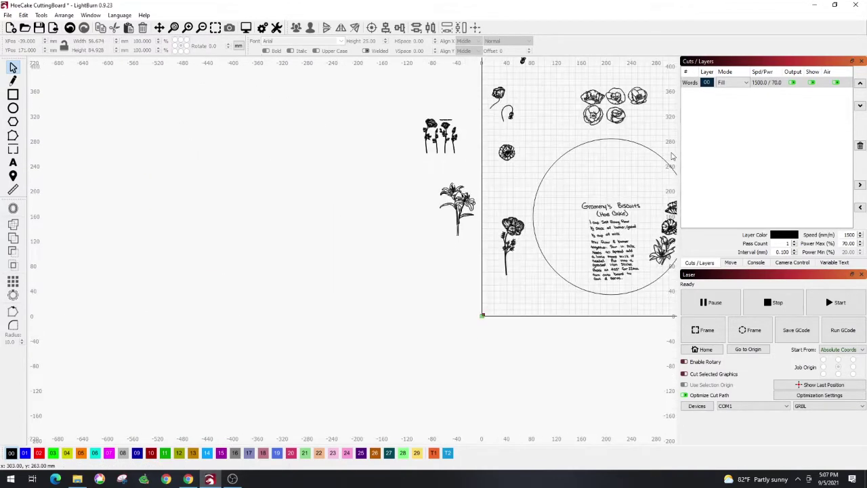
scroll(673, 155, "up", 1)
left_click_drag(665, 195, 425, 216)
scroll(401, 212, "down", 3)
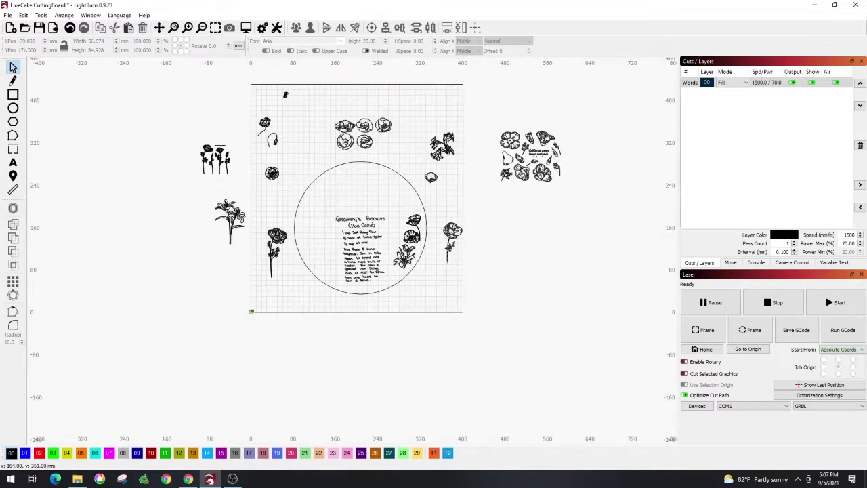
scroll(527, 230, "up", 4)
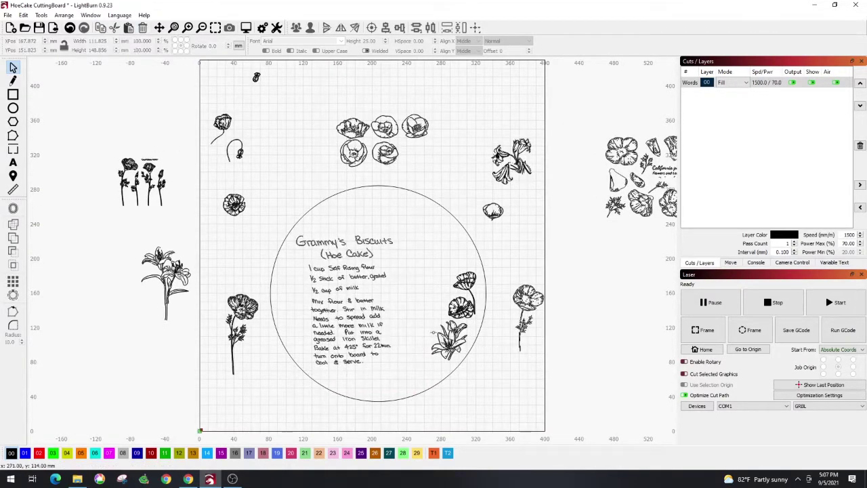
left_click_drag(433, 332, 410, 343)
left_click_drag(446, 288, 481, 330)
left_click_drag(461, 309, 416, 246)
key("ctrl+z")
scroll(505, 304, "up", 5)
left_click(274, 283)
left_click_drag(273, 276, 398, 390)
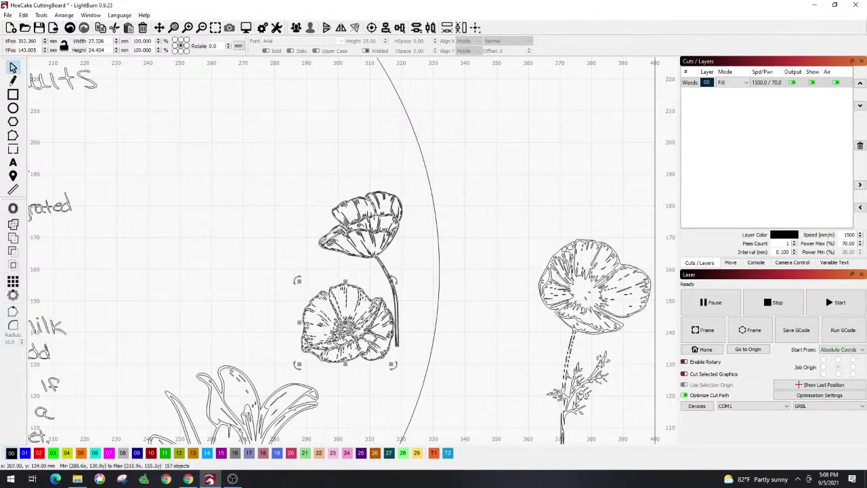
left_click_drag(325, 320, 291, 312)
key("ctrl+z")
Step: Group the bell-shaped poppy with the open poppy head and enlarge the group to about 41 × 69 mm above the tiger lily
left_click_drag(251, 169, 427, 384)
key("ctrl+g")
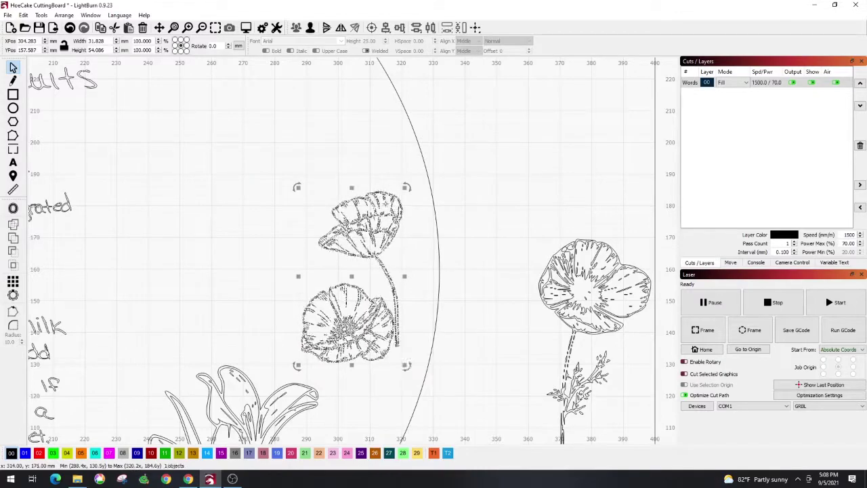
left_click_drag(405, 188, 434, 140)
left_click_drag(366, 253, 346, 263)
left_click(499, 206)
scroll(435, 217, "down", 5)
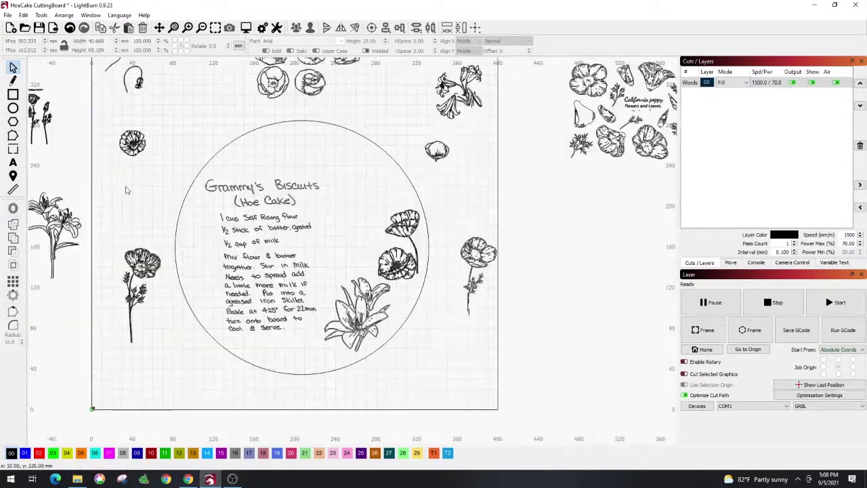
Step: Import the poppy5 image right of the work area and trace it with an increased threshold
scroll(129, 194, "down", 4)
scroll(159, 107, "up", 2)
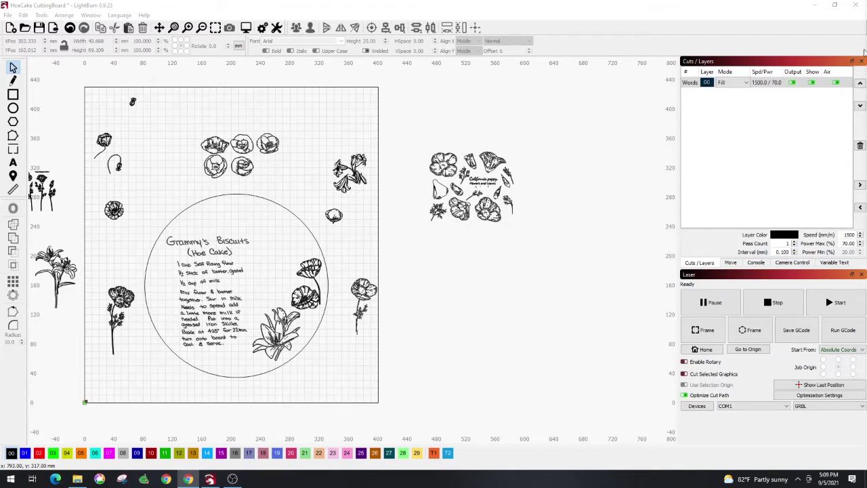
left_click(6, 16)
left_click(27, 57)
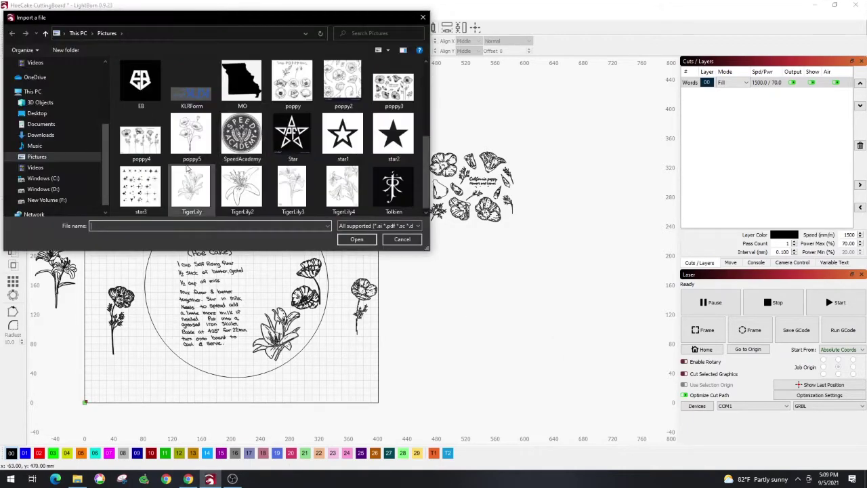
double_click(192, 190)
right_click(535, 278)
left_click(564, 356)
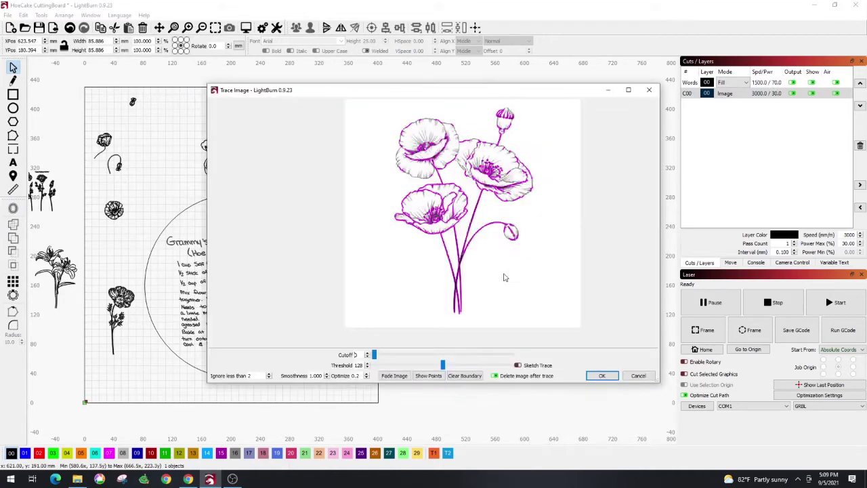
left_click_drag(454, 368, 489, 378)
left_click(601, 376)
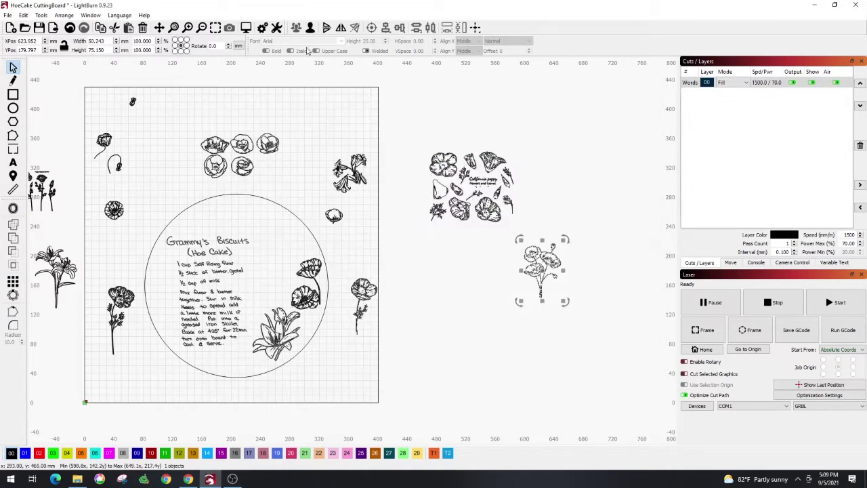
Step: Replace the grouped poppies in the circle with the poppy5 tracing, mirrored horizontally and enlarged to about 61 × 91 mm
left_click(480, 285)
left_click_drag(308, 272, 613, 142)
mouse_move(543, 280)
left_mouse_down()
mouse_move(268, 267)
mouse_move(304, 302)
left_mouse_up()
left_click_drag(282, 261, 273, 249)
left_click_drag(307, 293, 312, 292)
left_click(47, 322)
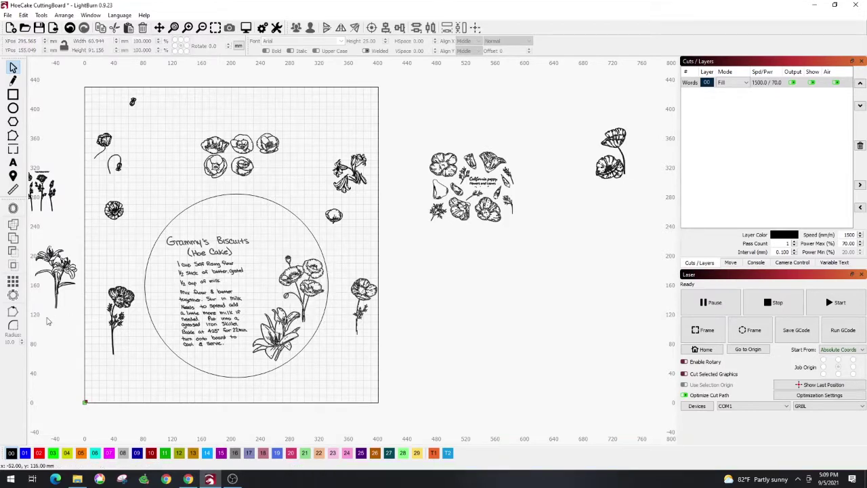
Step: Move the round poppy head from left of the circle to its bottom, between the recipe text and the tiger lily
left_click_drag(115, 210, 242, 366)
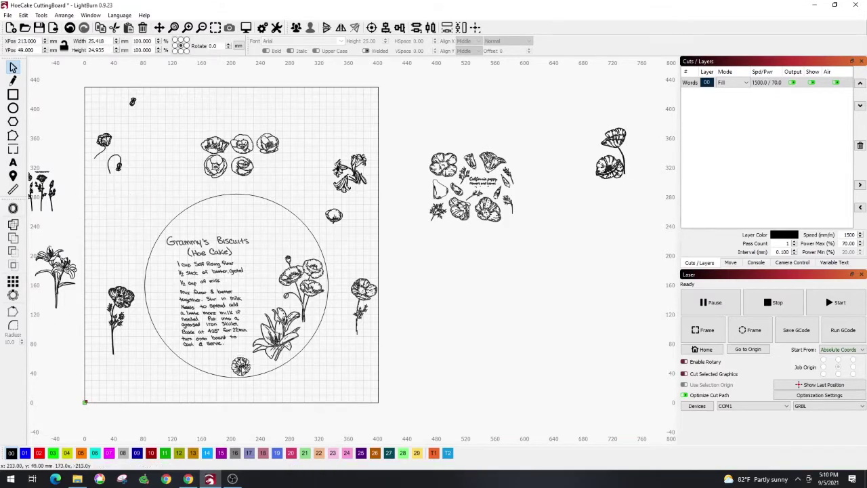
left_click(448, 258)
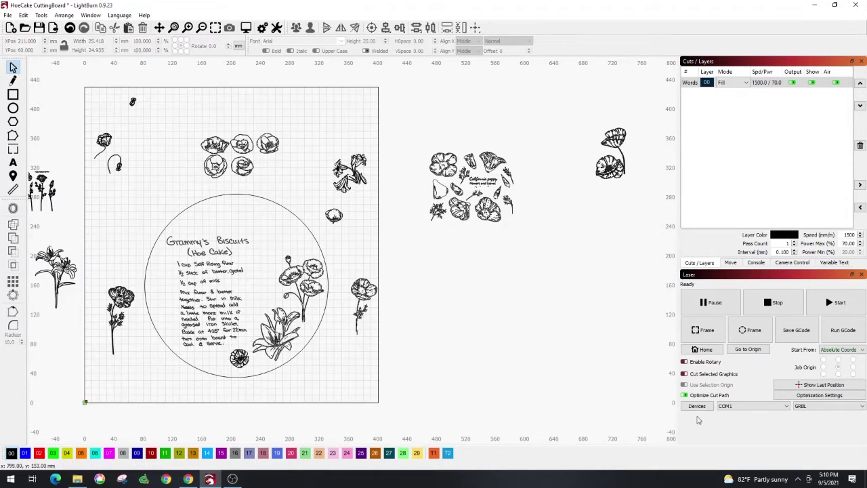
left_click(232, 355)
left_click_drag(238, 358, 95, 365)
left_click(70, 28)
Step: Move the whole round poppy head out of the circle to right of the work area and group its shapes
scroll(248, 354, "up", 3)
left_click_drag(185, 340, 253, 387)
left_click_drag(222, 363, 611, 397)
scroll(530, 299, "down", 5)
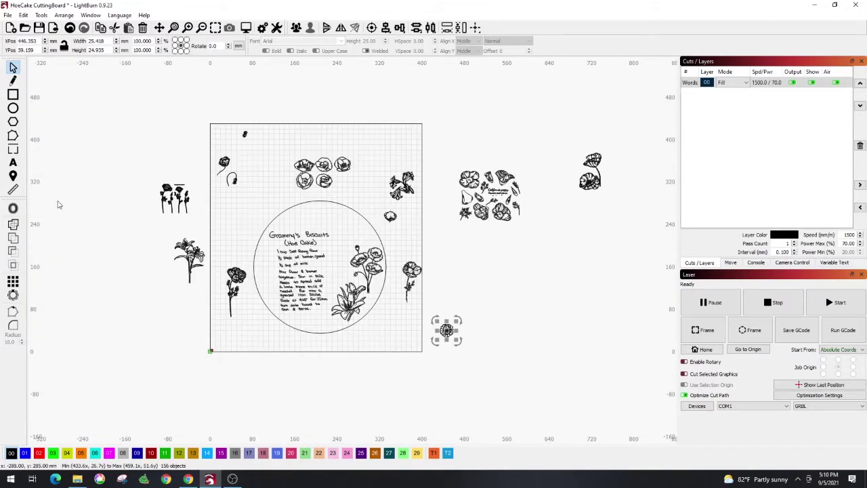
right_click(446, 326)
left_click(467, 400)
left_click(521, 286)
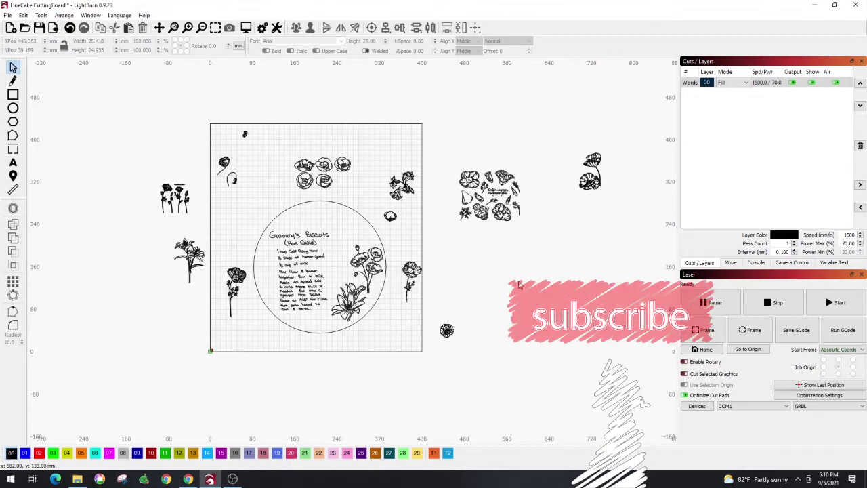
Step: Delete all unused flower artwork lying to the right of the circle and outside the work area
scroll(519, 285, "up", 1)
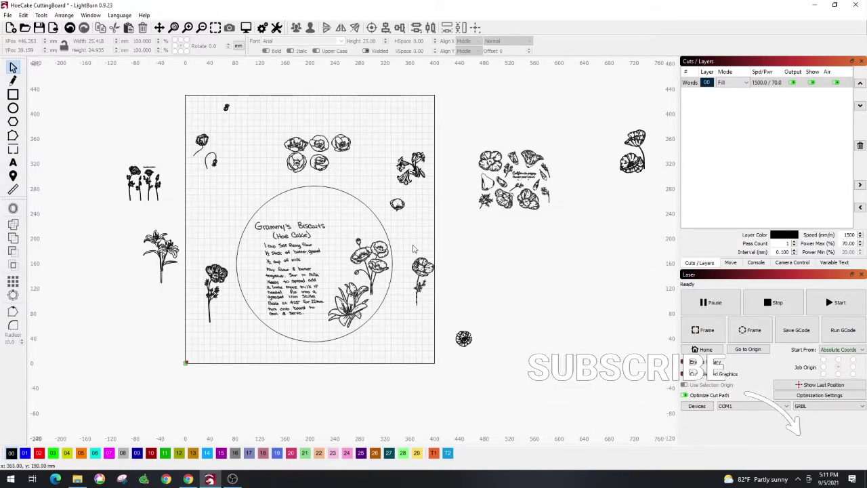
left_click_drag(473, 129, 615, 275)
key("Delete")
left_click_drag(436, 283, 498, 364)
key("Delete")
left_click_drag(600, 113, 667, 200)
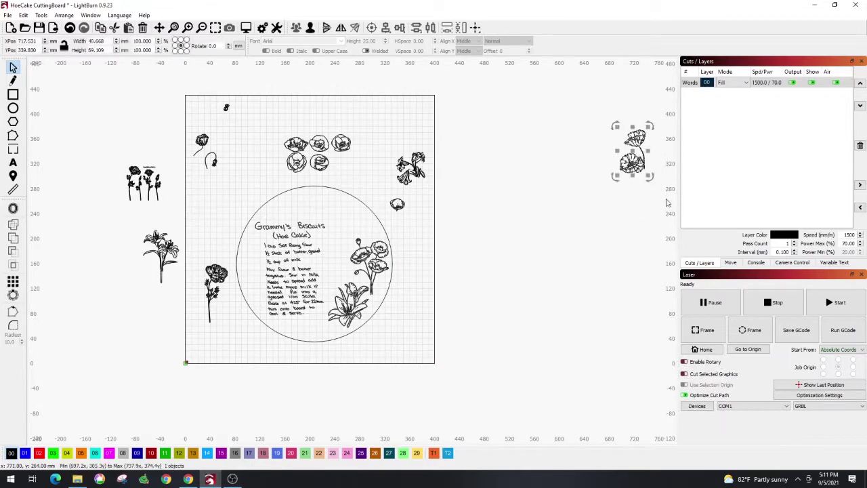
key("Delete")
Step: Delete the remaining unused flower tracings left of the work area and around the outside of the circle
left_click_drag(85, 138, 187, 307)
key("Delete")
left_click_drag(180, 89, 260, 191)
key("Delete")
left_click_drag(267, 119, 364, 184)
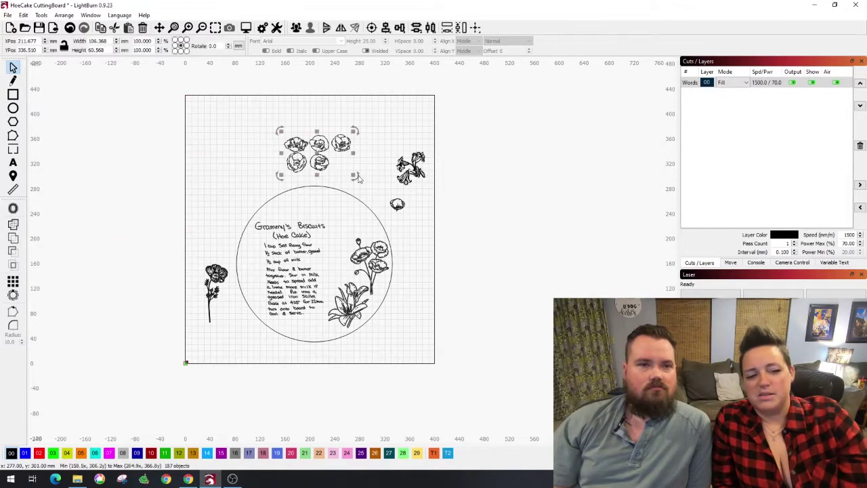
key("Delete")
left_click_drag(377, 130, 437, 218)
key("Delete")
left_click_drag(192, 246, 232, 343)
Step: Ungroup the recipe text and move the two-line title to the top centre of the circle
right_click(279, 178)
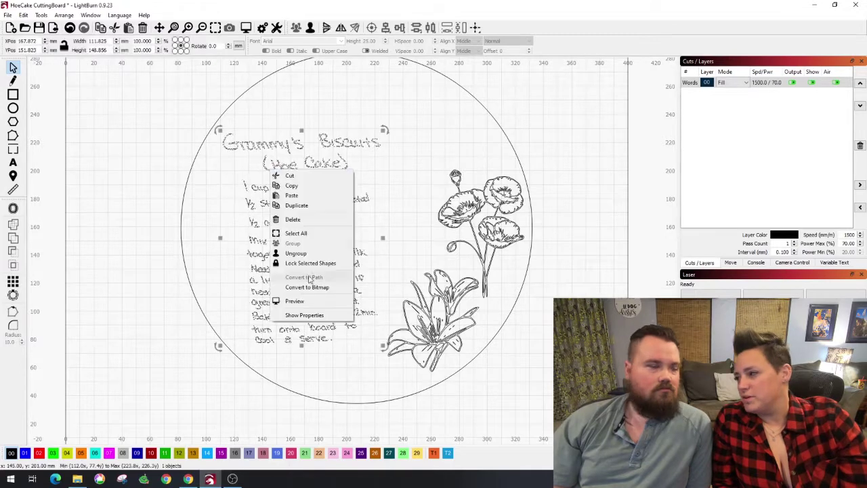
left_click(312, 252)
left_click(302, 151)
left_click_drag(302, 152, 358, 111)
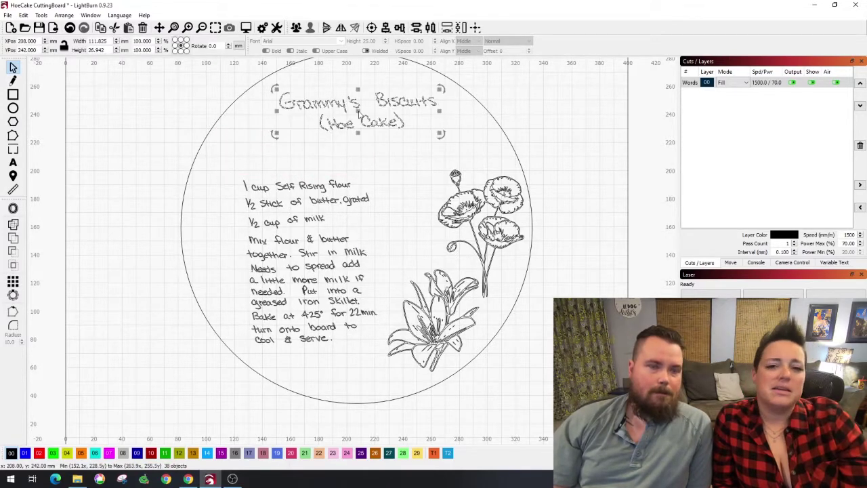
Step: Group the ingredient and instruction lines and move them up and left beneath the title
mouse_move(238, 157)
left_mouse_down()
mouse_move(255, 202)
mouse_move(379, 348)
left_mouse_up()
right_click(280, 268)
left_click(317, 342)
left_click_drag(311, 261, 285, 231)
Step: Enlarge the tiger lily to about 81 × 91 mm and position it near the circle's bottom edge
left_click(407, 344)
left_click_drag(388, 372, 364, 397)
left_click_drag(421, 333, 408, 327)
Step: Enlarge the poppies to about 74 × 111 mm and position them above the tiger lily inside the circle's right edge
left_click(483, 255)
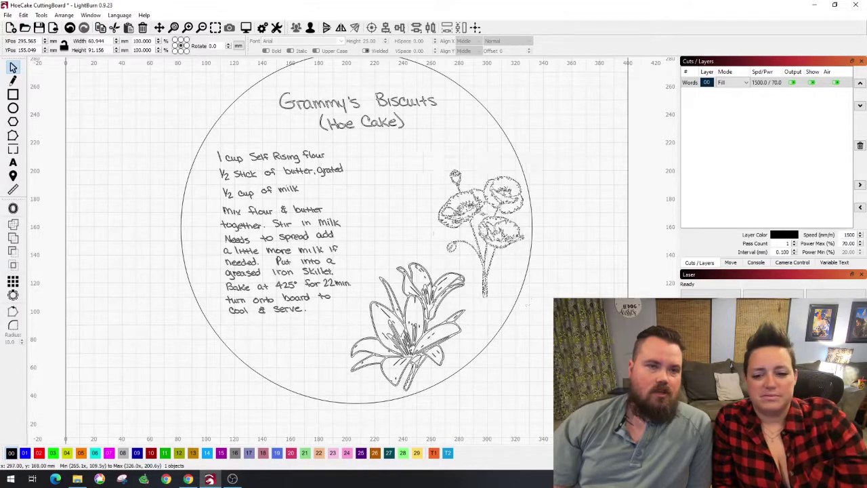
left_click_drag(481, 233, 462, 195)
left_click_drag(509, 262, 526, 290)
left_click(520, 274)
left_click(478, 250)
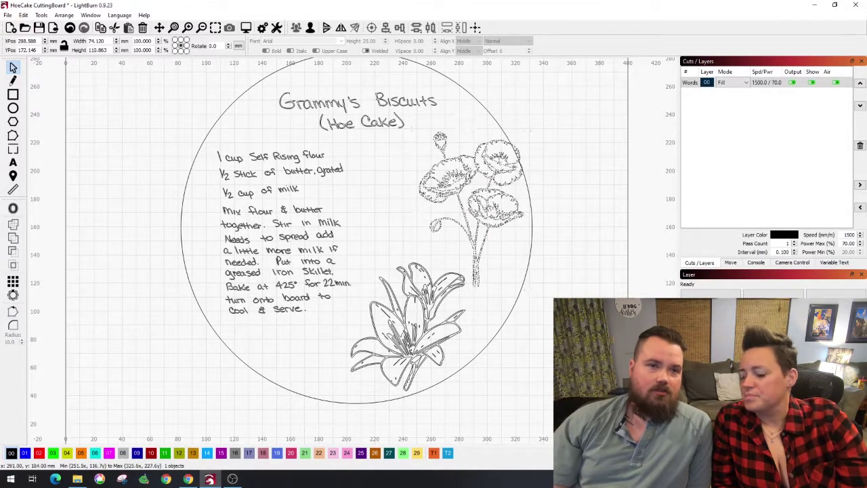
left_click_drag(478, 251, 477, 265)
Step: Enlarge the recipe title and recentre it at the top of the circle
left_click(283, 132)
left_click(343, 105)
scroll(344, 106, "down", 6)
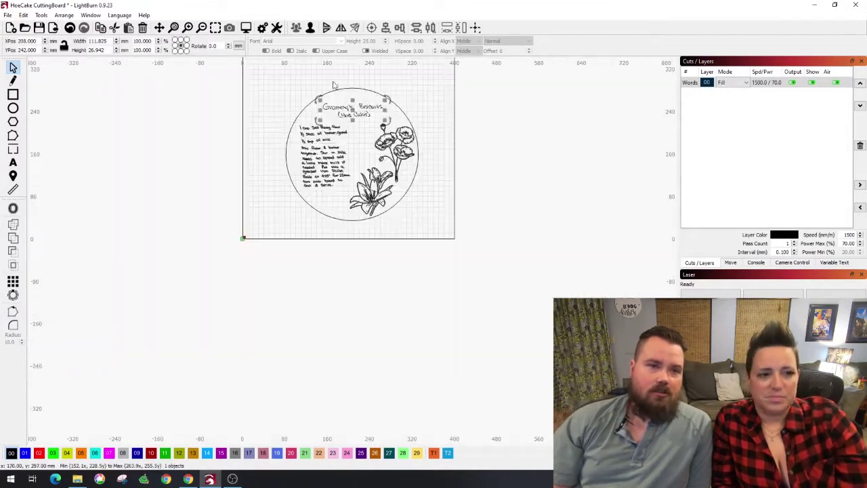
scroll(333, 83, "up", 7)
left_click_drag(488, 198, 528, 210)
left_click_drag(418, 177, 390, 174)
Step: Enlarge the recipe body text to about 101 × 123 mm and nudge it into place left of the flowers
left_click(411, 299)
scroll(418, 273, "down", 4)
left_click(340, 274)
left_click_drag(406, 342, 411, 348)
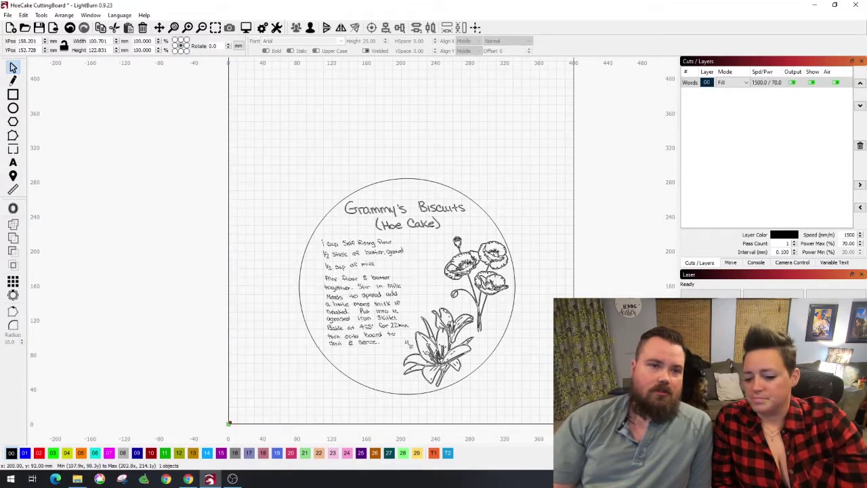
left_click_drag(365, 292, 363, 293)
left_click(607, 162)
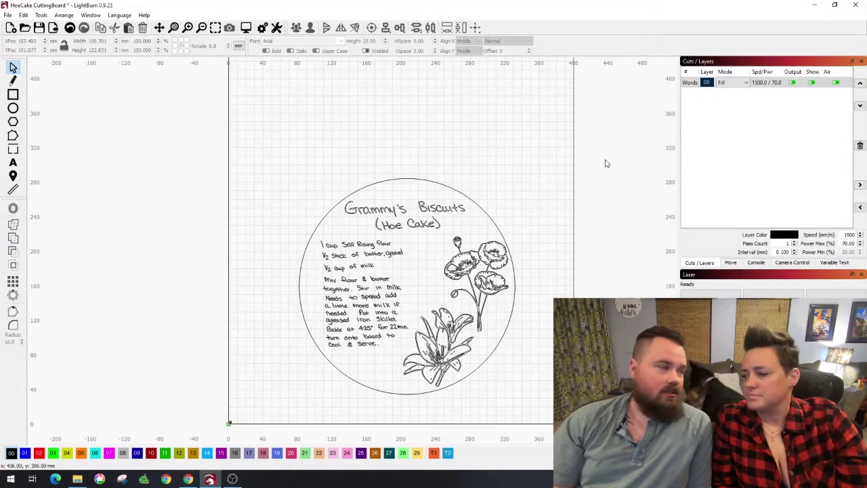
Step: Preview the complete layout with the circle and check the balance of text and flowers
key("ctrl+a")
right_click(499, 194)
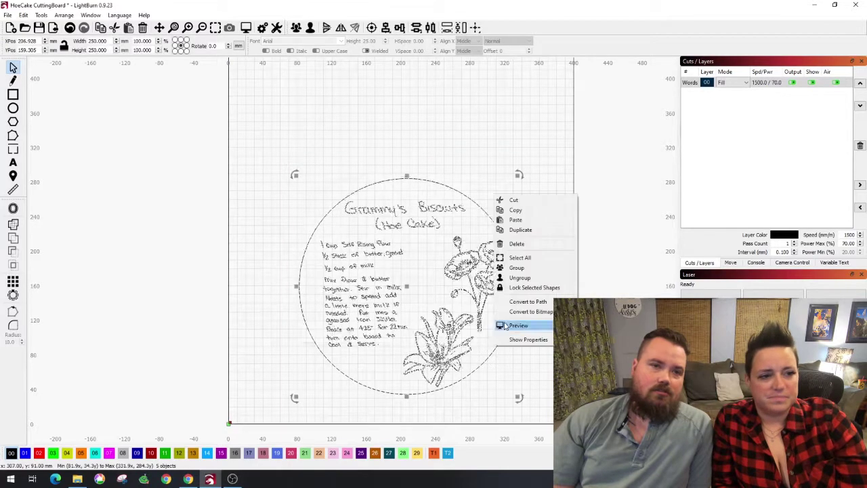
left_click(525, 324)
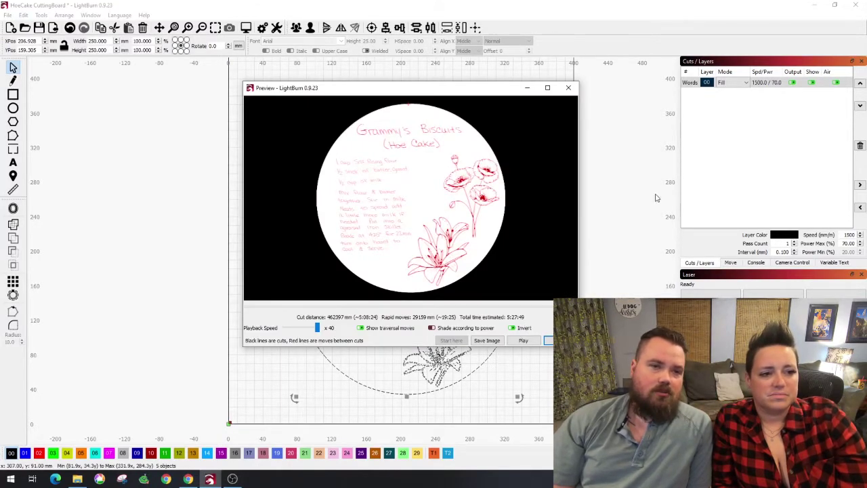
left_click(568, 87)
Step: Shrink the tiger lily to about 75 × 84 mm and rotate it clockwise, with the poppies lowered to meet it
scroll(433, 352, "up", 5)
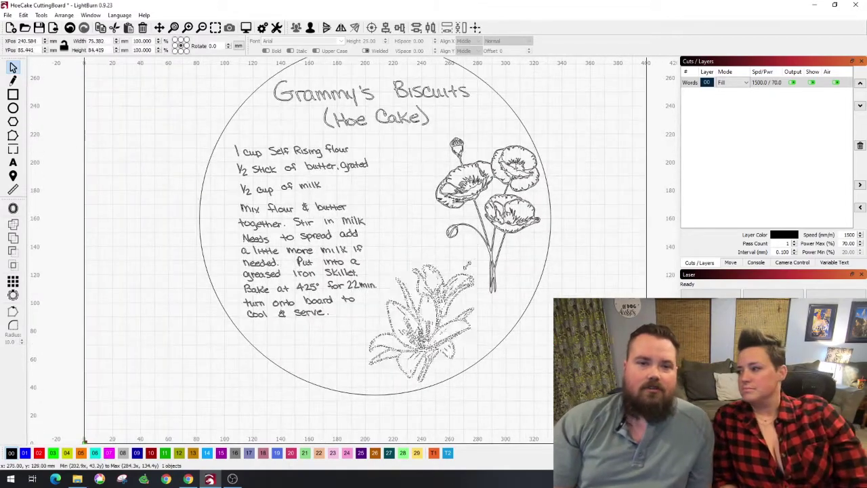
left_click_drag(468, 265, 470, 269)
mouse_move(475, 265)
left_mouse_down()
mouse_move(488, 294)
mouse_move(490, 273)
mouse_move(504, 277)
mouse_move(497, 272)
mouse_move(493, 302)
left_mouse_up()
left_click(516, 273)
left_click(588, 205)
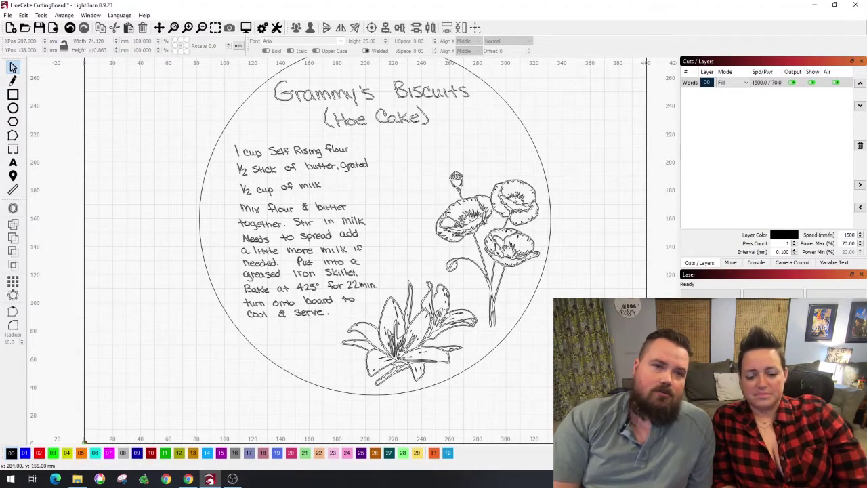
Step: Preview the rearranged layout with all objects selected, including the circle
scroll(339, 164, "up", 3)
scroll(339, 164, "down", 5)
key("ctrl+a")
right_click(404, 231)
left_click(428, 363)
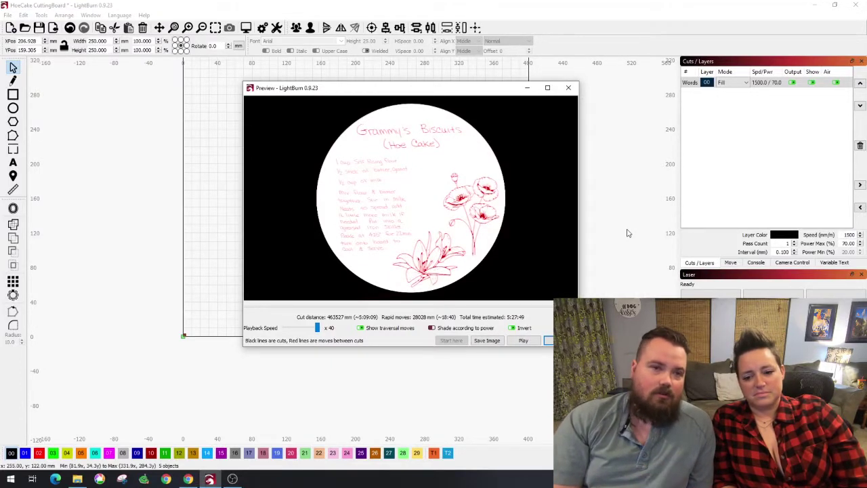
left_click(560, 340)
left_click(561, 340)
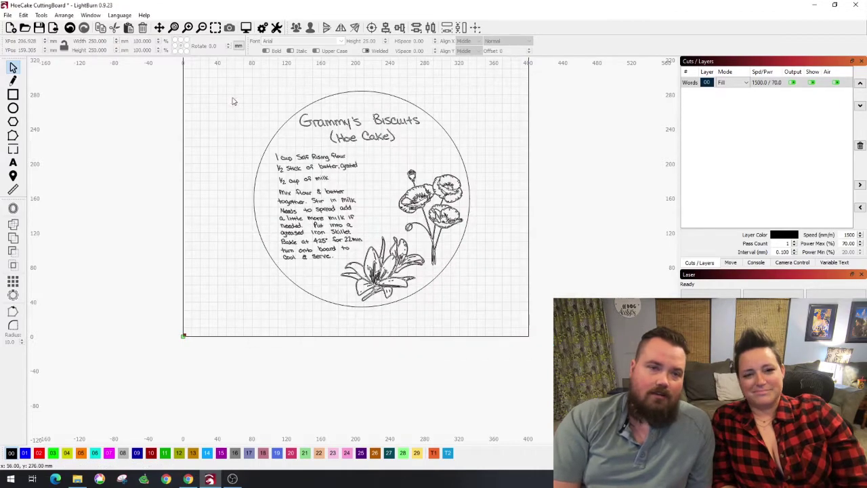
Step: Select only the recipe text and flowers and preview the job again
left_click_drag(235, 101, 505, 320)
scroll(213, 106, "down", 2)
key("alt+p")
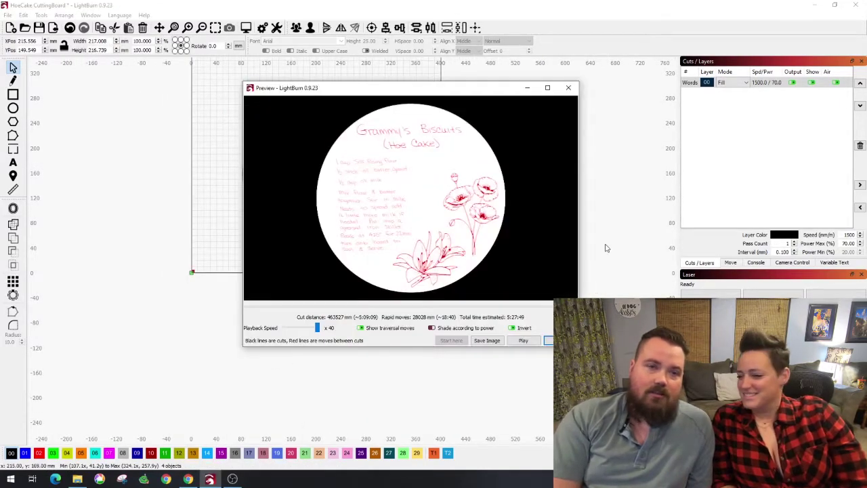
left_click(559, 340)
Step: Delete the 250 mm circle and preview the recipe text and flowers on their own
scroll(397, 153, "up", 2)
left_click(382, 139)
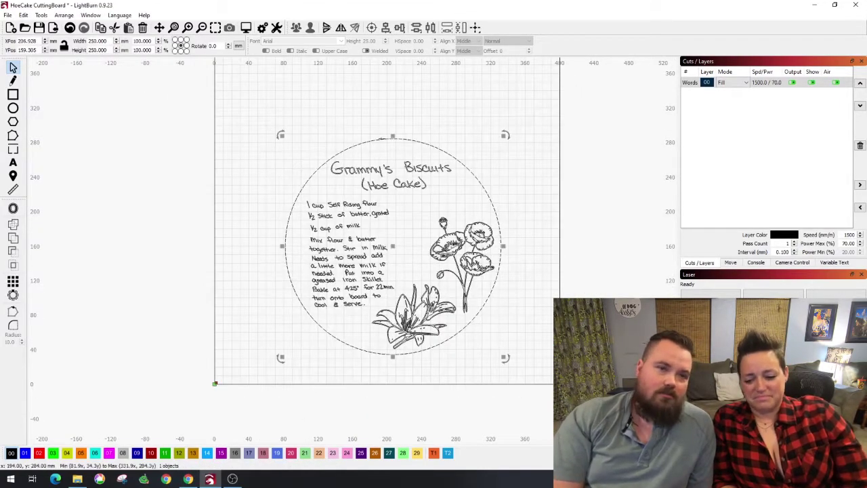
key("Delete")
left_click_drag(264, 142, 538, 378)
right_click(383, 242)
key("alt+p")
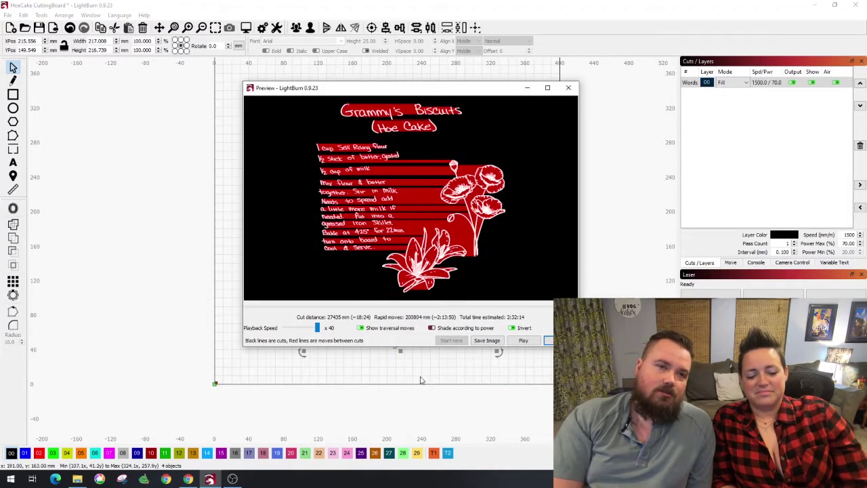
left_click(633, 194)
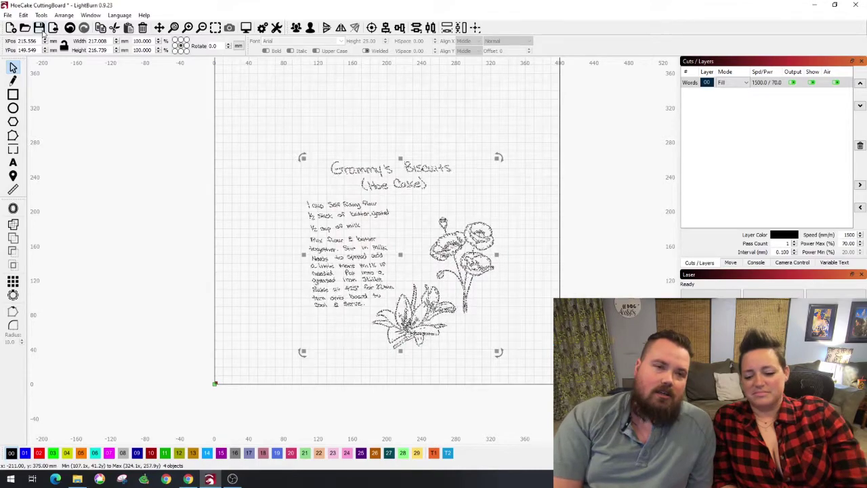
Step: Save the project and inspect the layout with the circle in a maximized preview
left_click(39, 28)
left_click(216, 141)
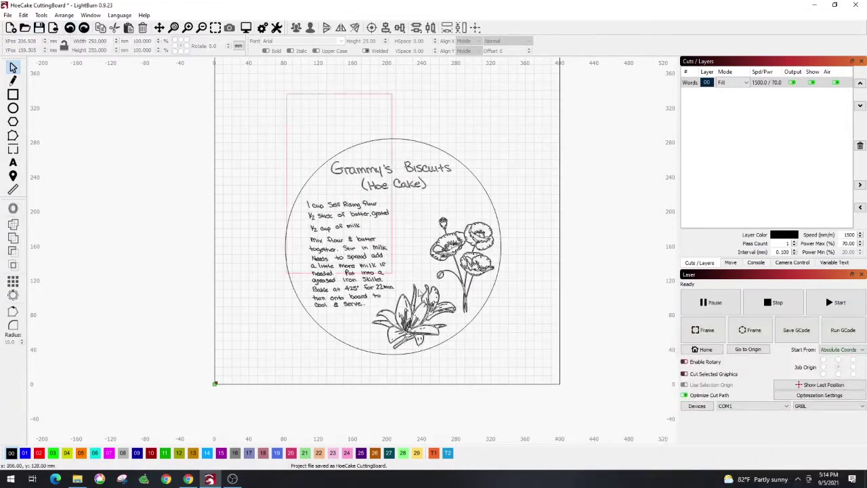
right_click(396, 268)
left_click(454, 401)
left_click(548, 87)
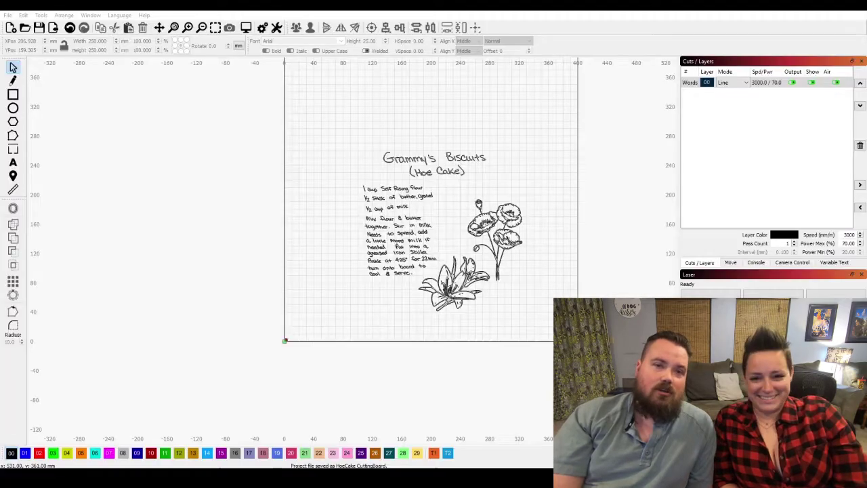
Step: Set the Words layer's cut mode to Offset Fill, keeping the 0.100 mm line interval
left_click(768, 109)
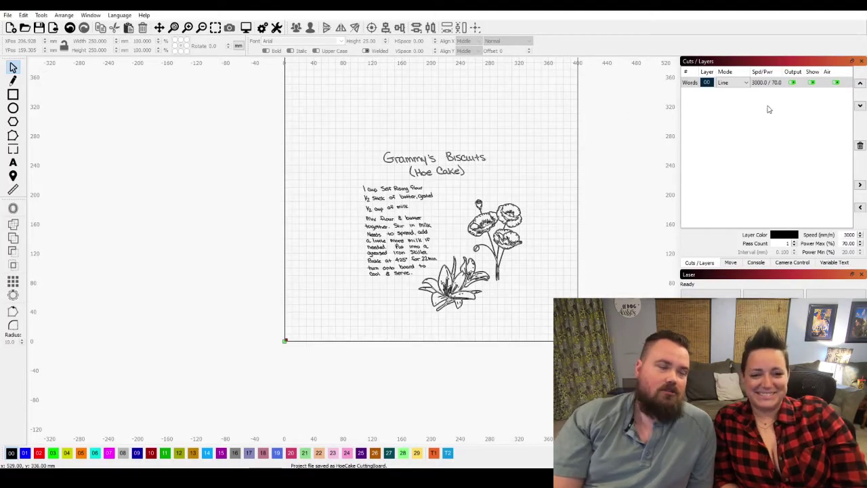
double_click(697, 84)
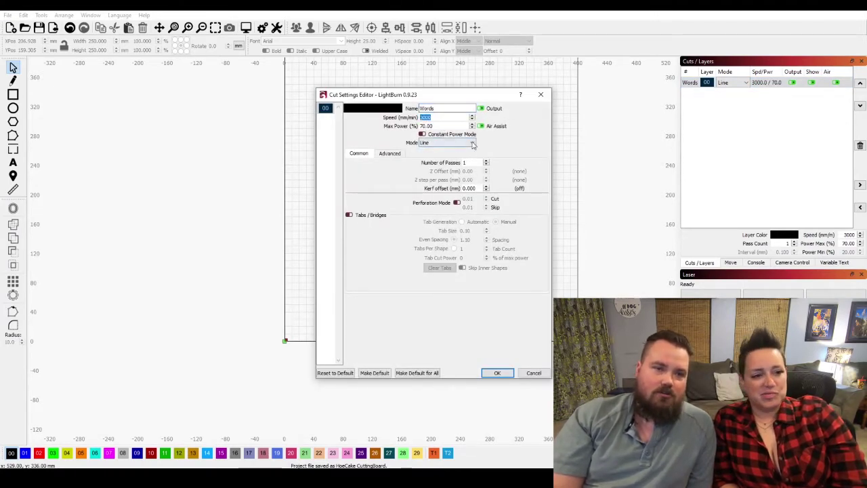
left_click(445, 142)
left_click(444, 169)
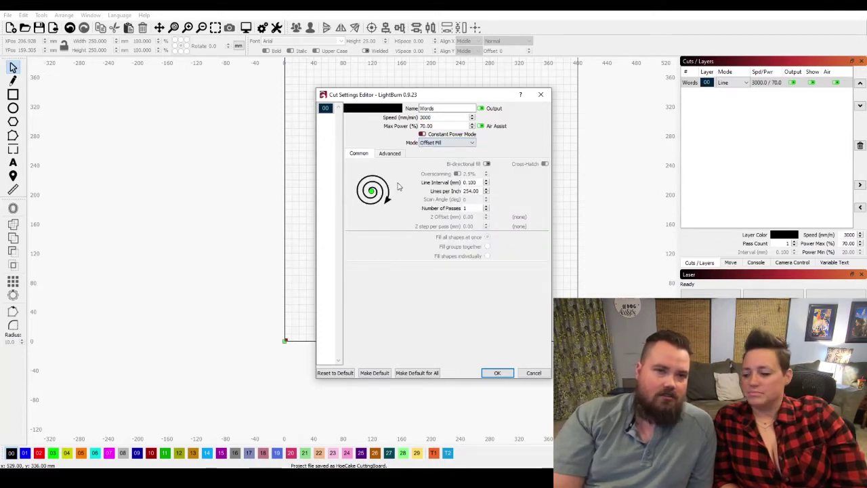
left_click(391, 154)
left_click(359, 153)
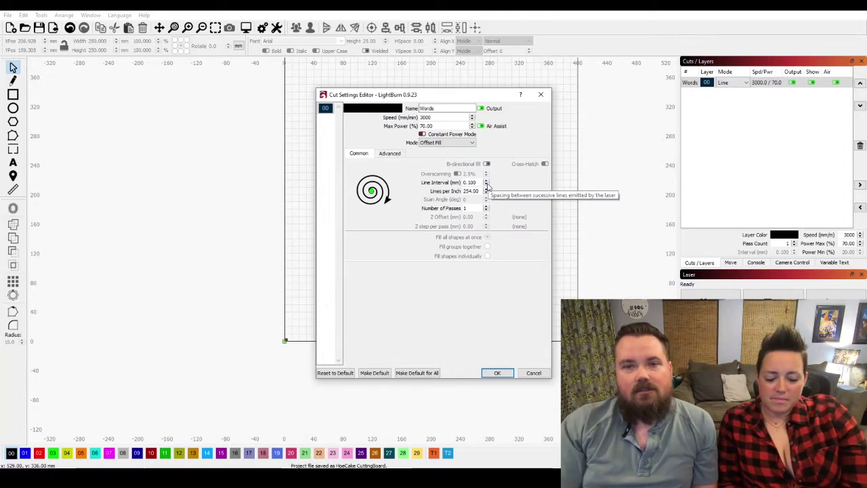
left_click(497, 372)
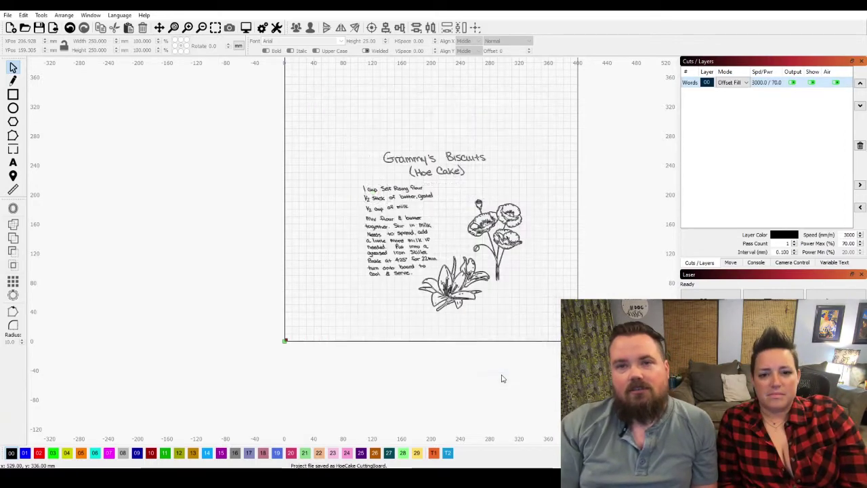
Step: Preview the offset-filled job and play back the simulated engraving path
right_click(418, 229)
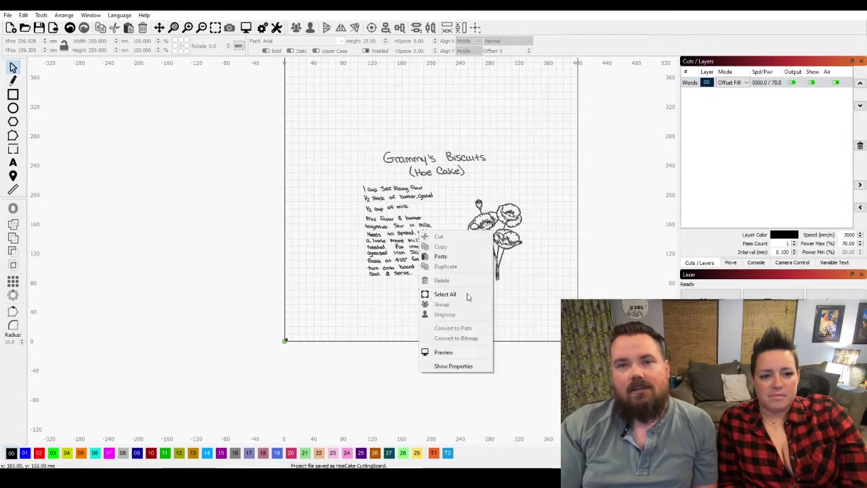
left_click(447, 358)
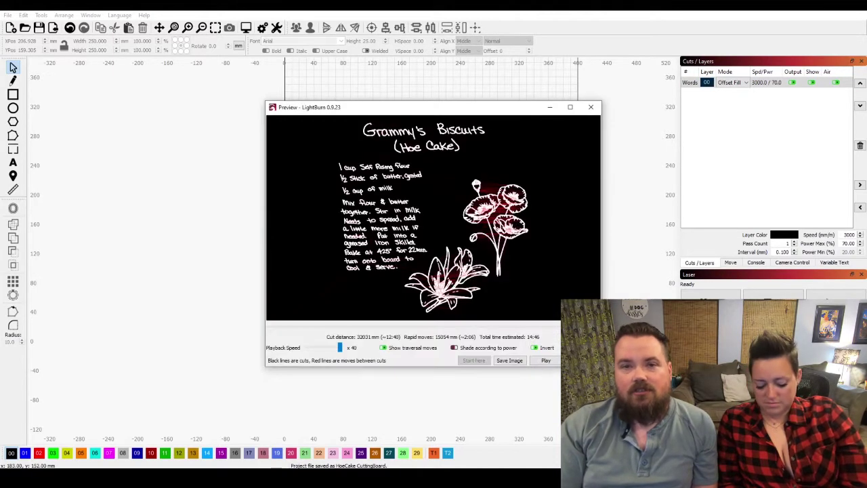
left_click(546, 361)
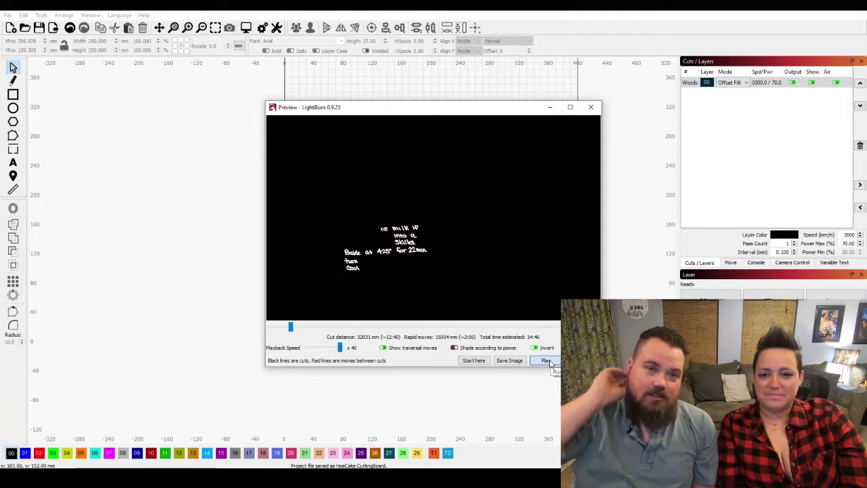